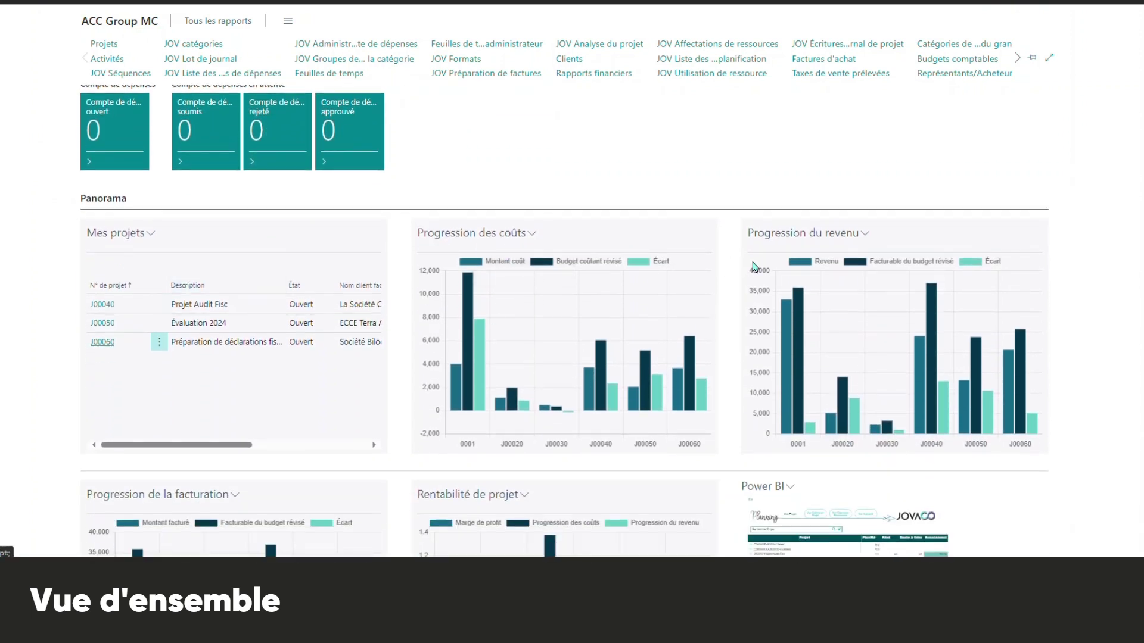
- Open project J00060 from Mes projets and review its general, accounting and billing settings
scroll(626, 411, down, 2)
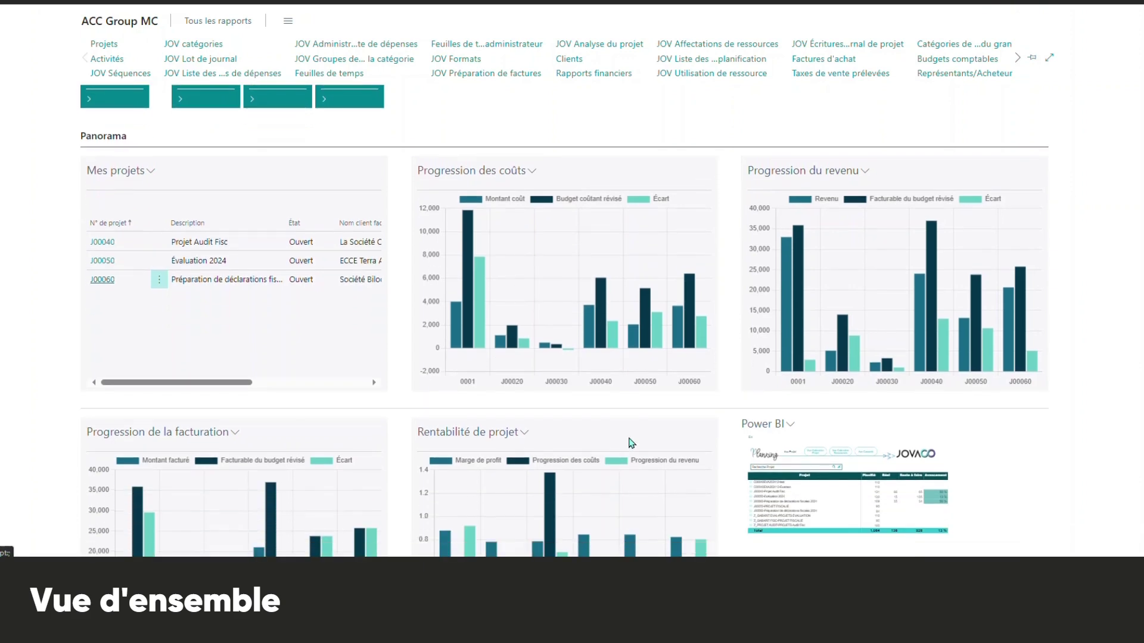
scroll(631, 444, up, 1)
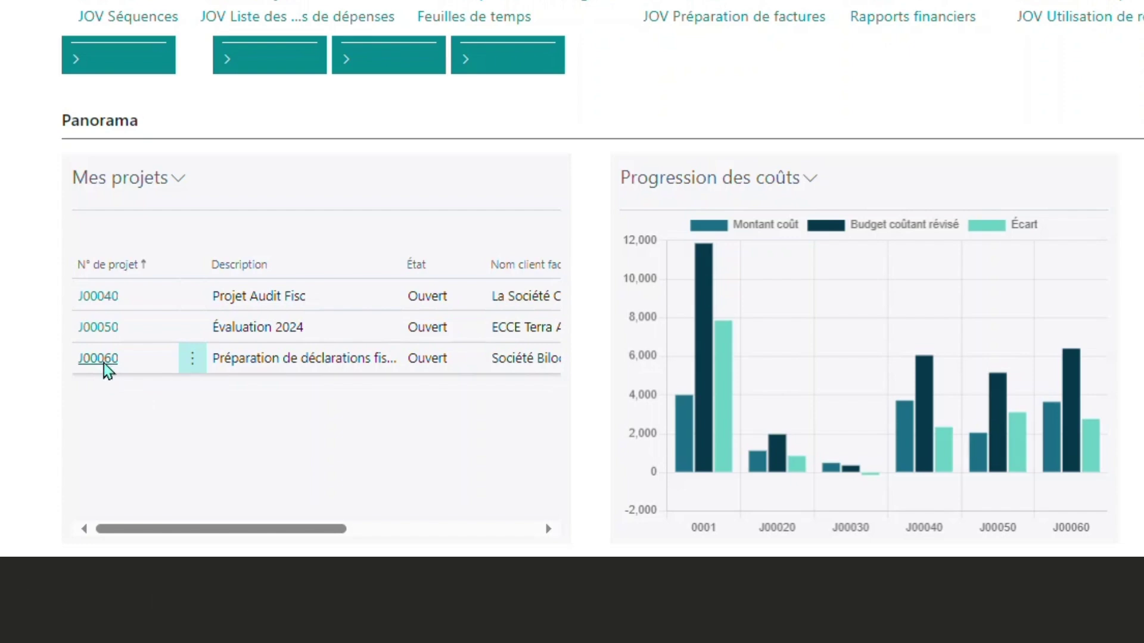
click(102, 362)
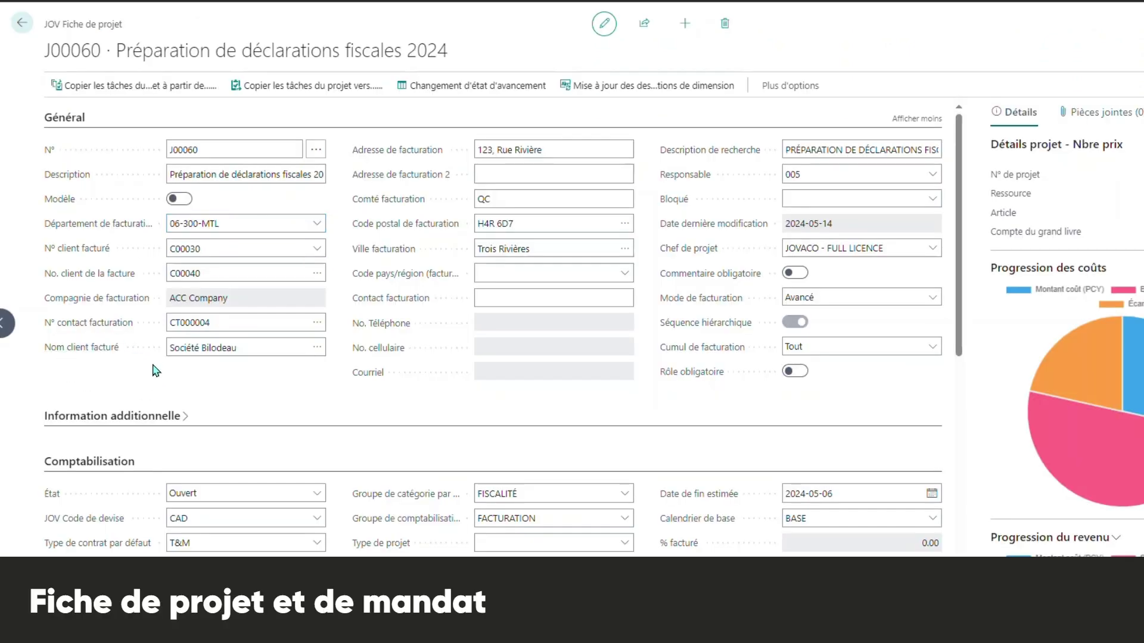
scroll(279, 391, down, 4)
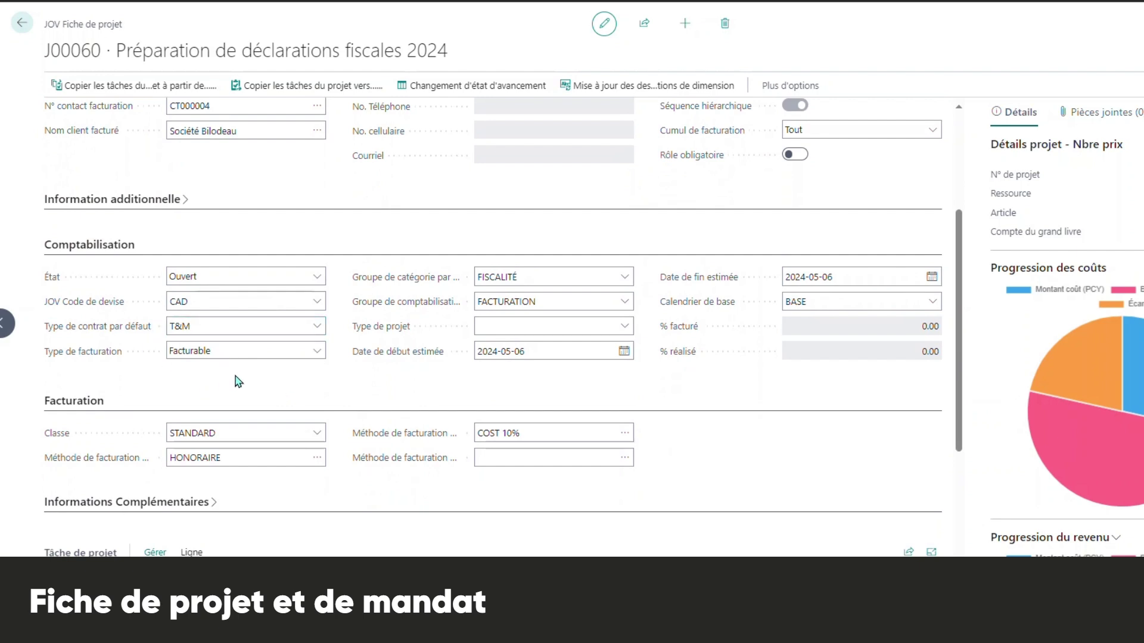
scroll(273, 390, down, 3)
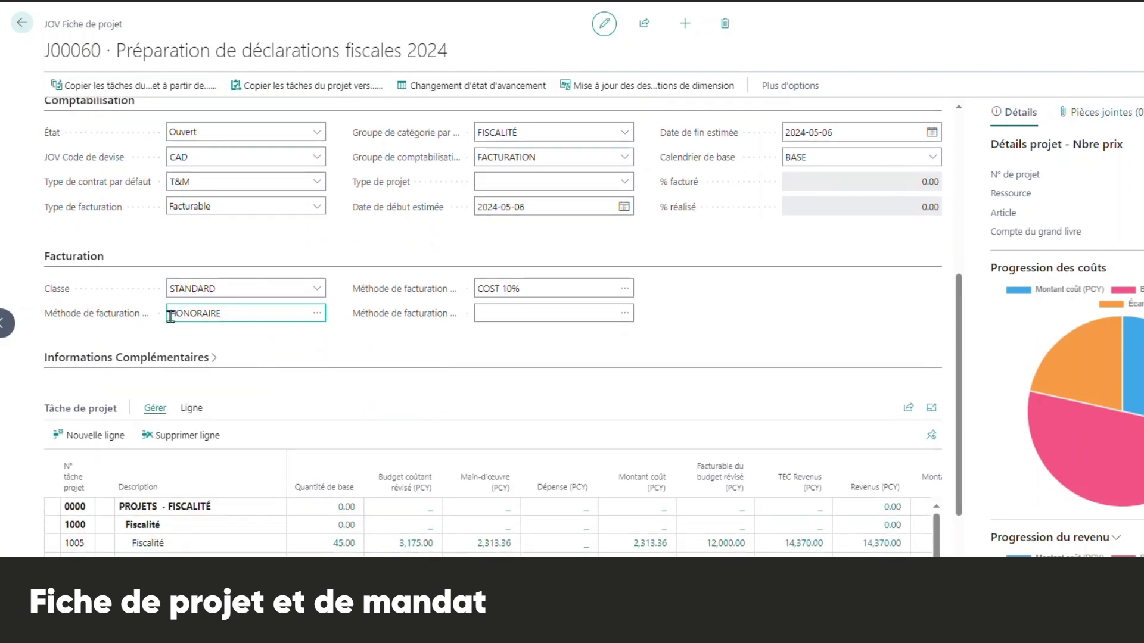
- Review the billing rates by class in the project's HONORAIRE billing method, and return to the project card
mouse_move(149, 325)
click(317, 313)
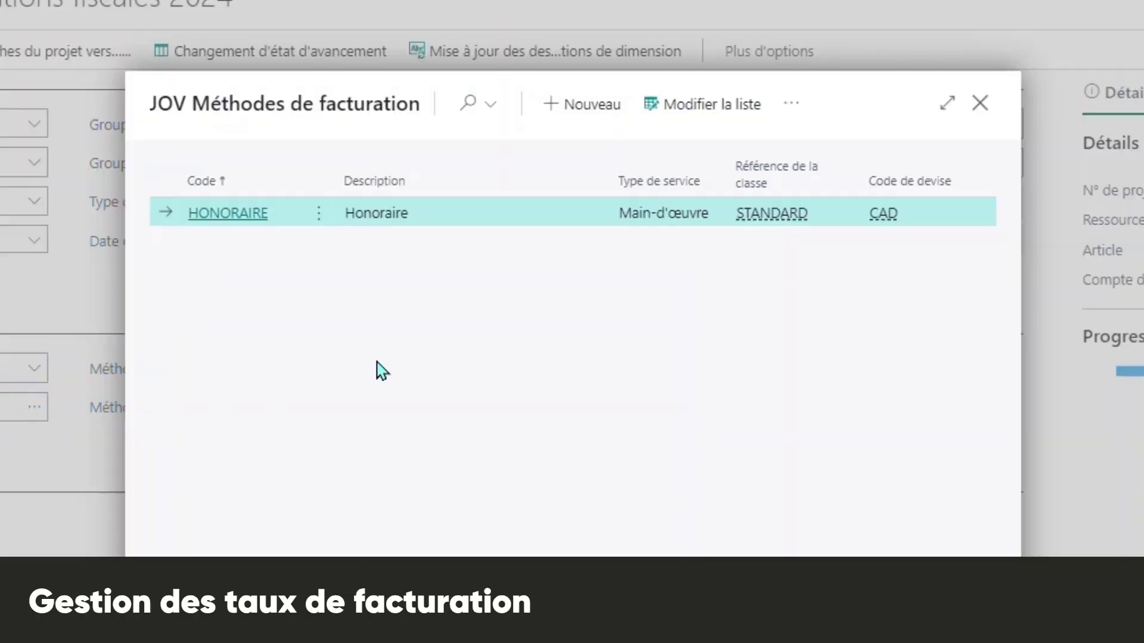
click(791, 103)
click(688, 220)
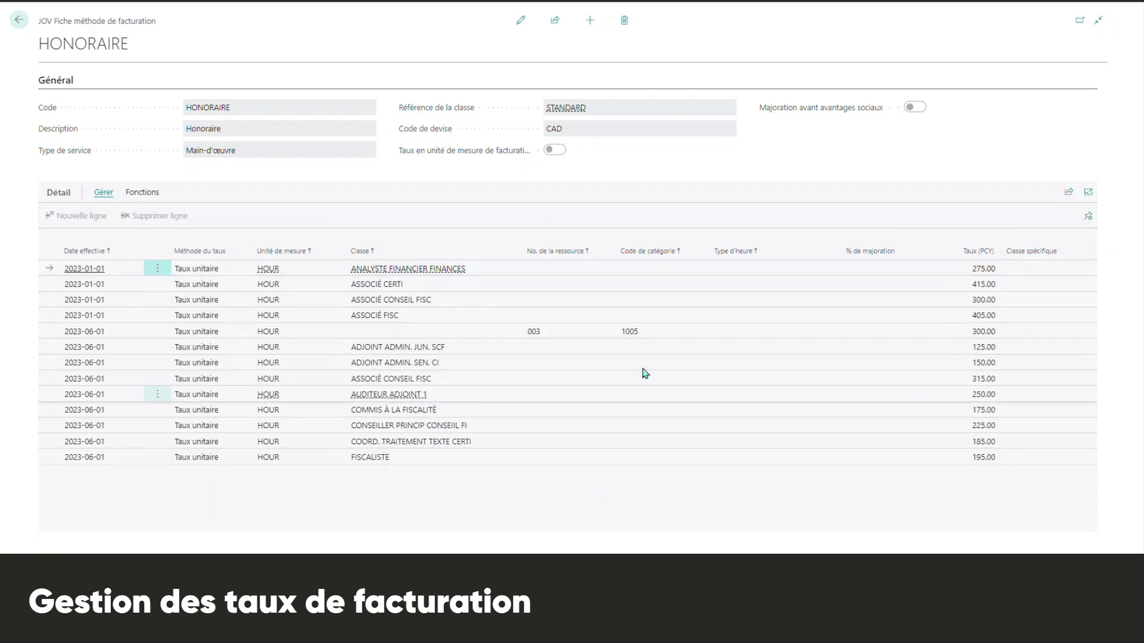
click(20, 22)
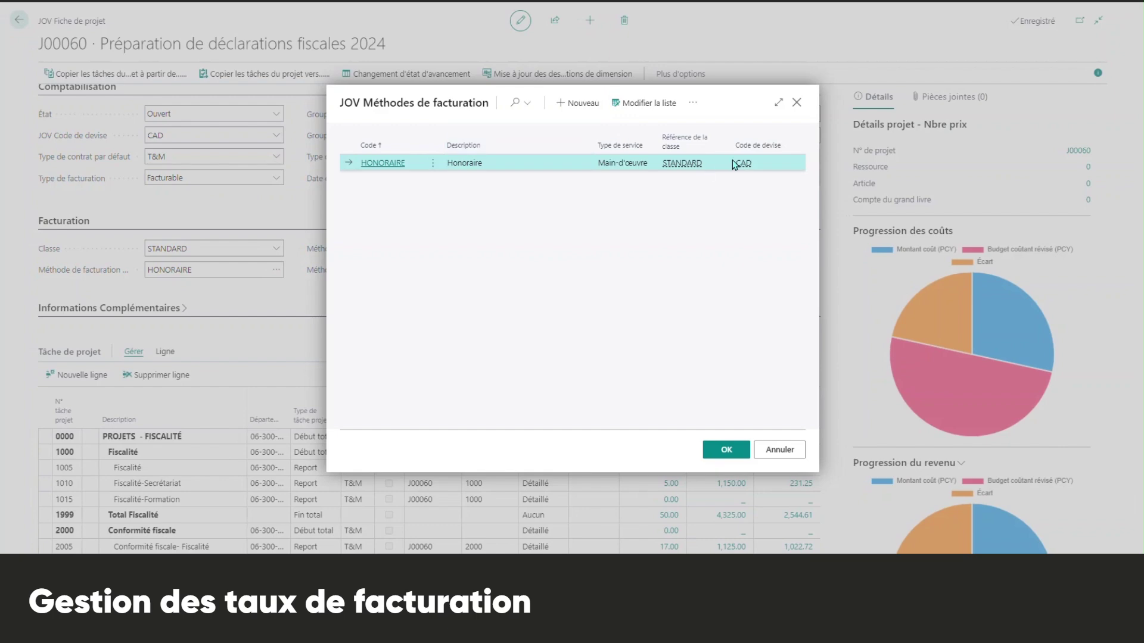
click(797, 103)
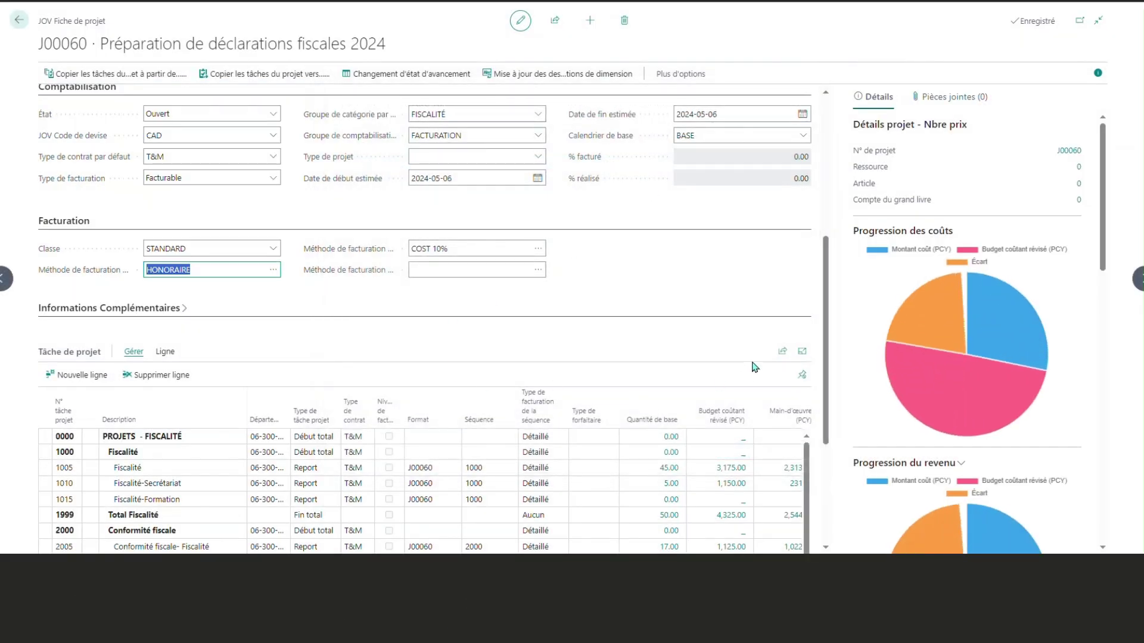
- Examine the project's task list, its budget, cost and revenue columns, and the cost and revenue progress charts
scroll(513, 417, down, 2)
scroll(514, 417, down, 2)
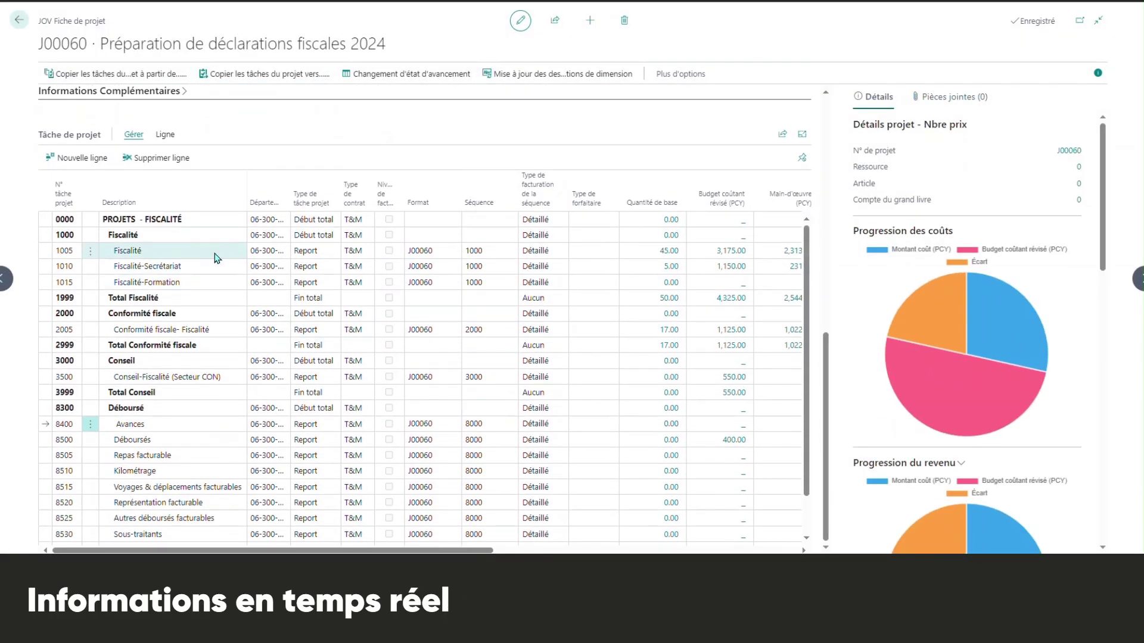
scroll(179, 485, down, 1)
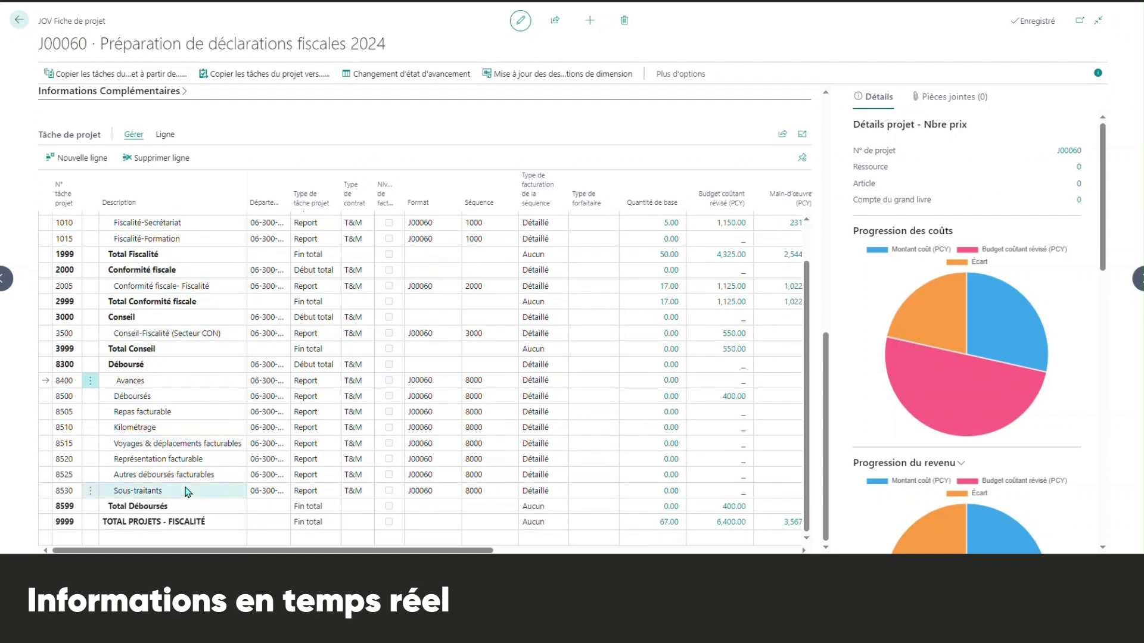
drag(432, 550, 659, 550)
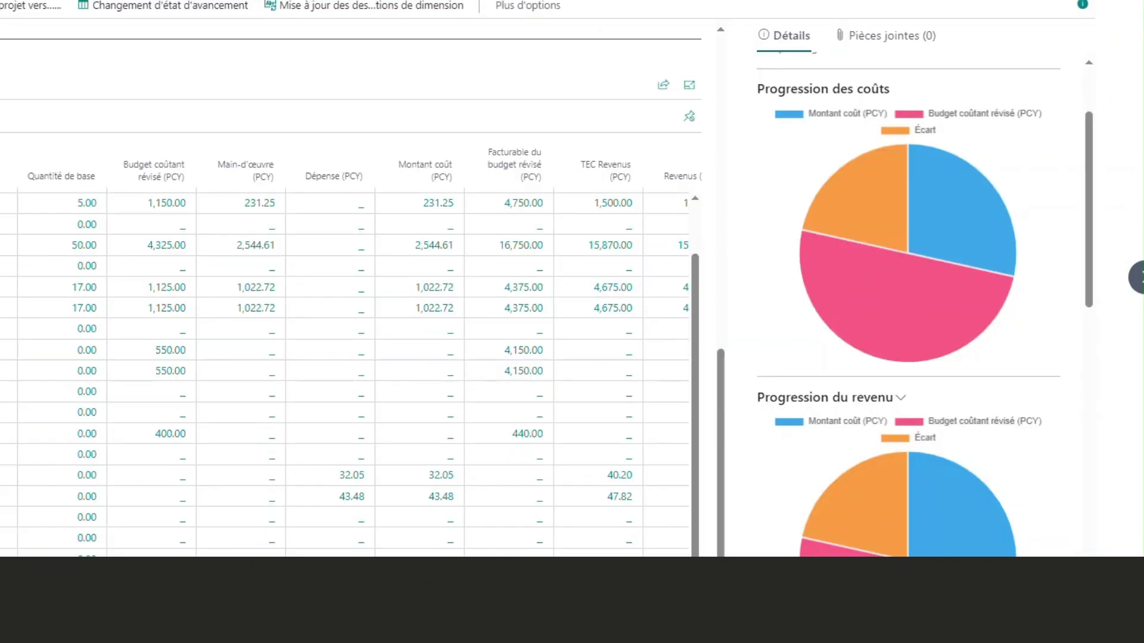
drag(1105, 271, 1105, 601)
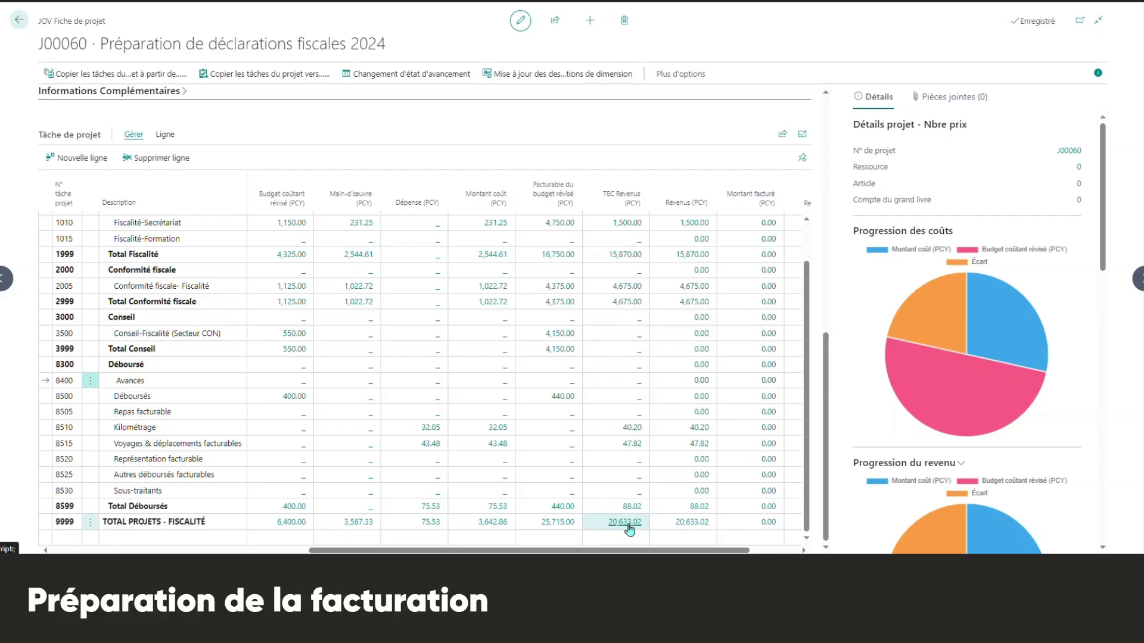
- Drill into the project's total TEC Revenus and expand the J00060 and April groups to review the individual entries
click(625, 522)
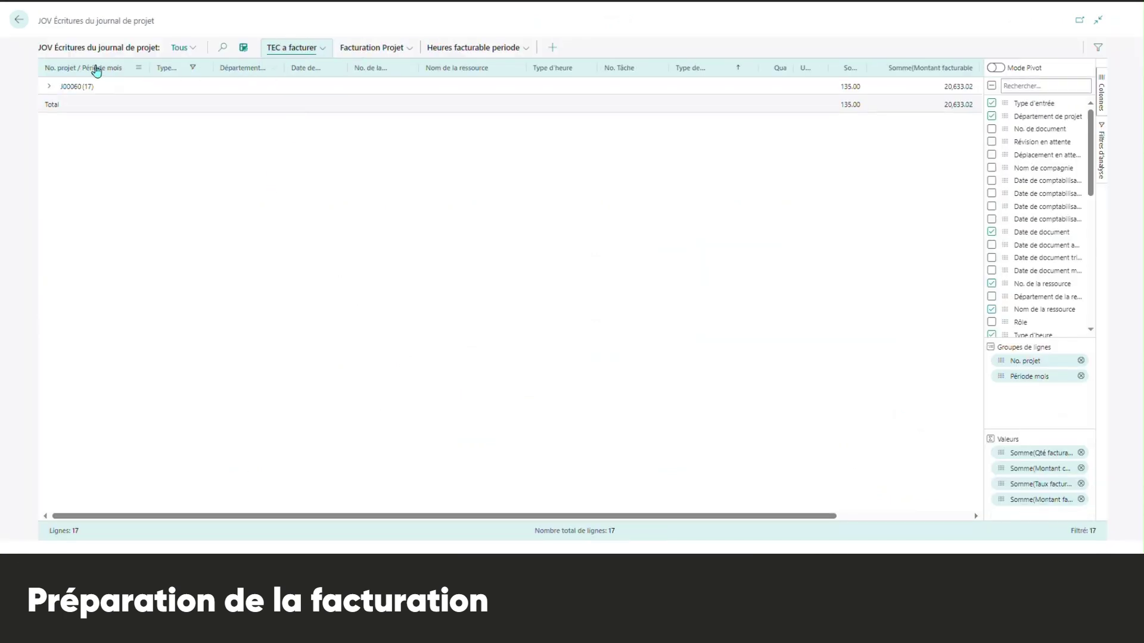
click(49, 87)
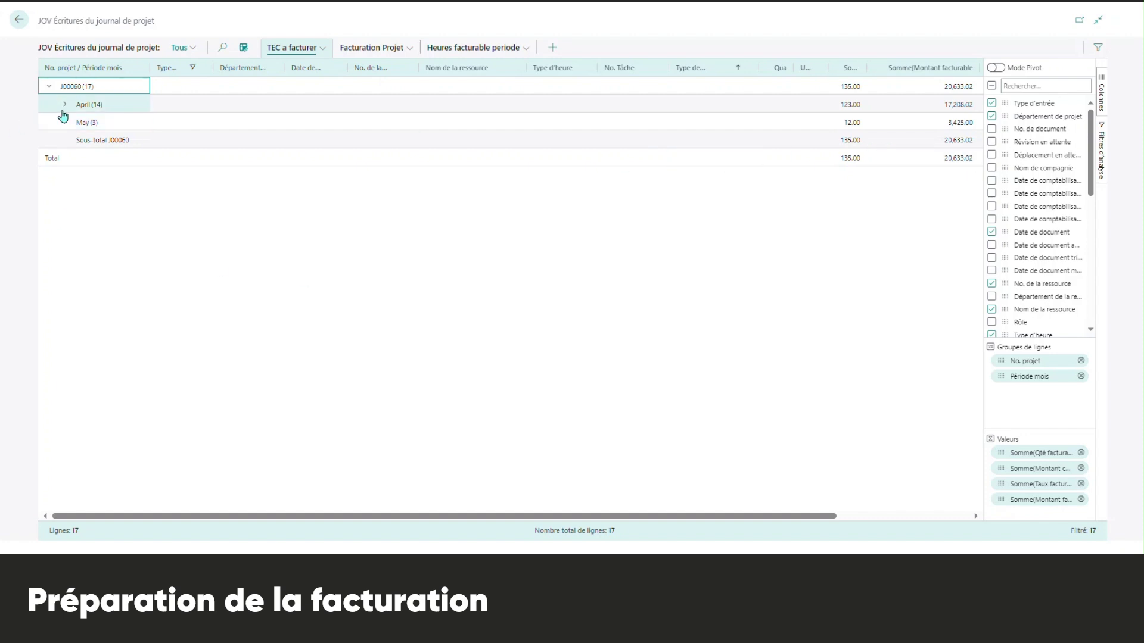
click(65, 105)
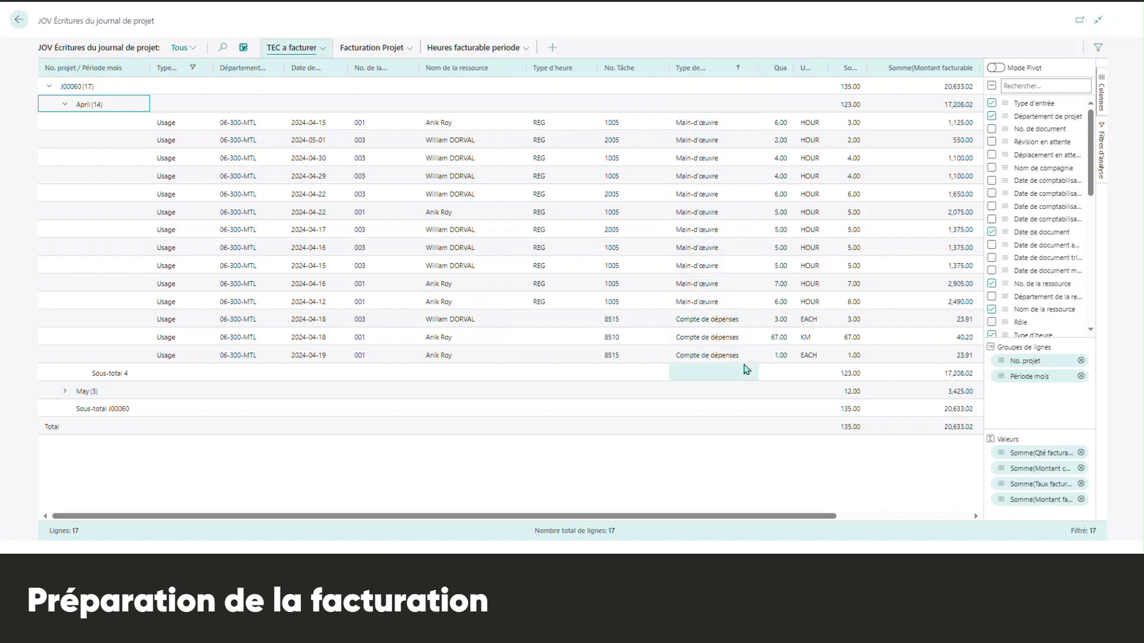
click(18, 20)
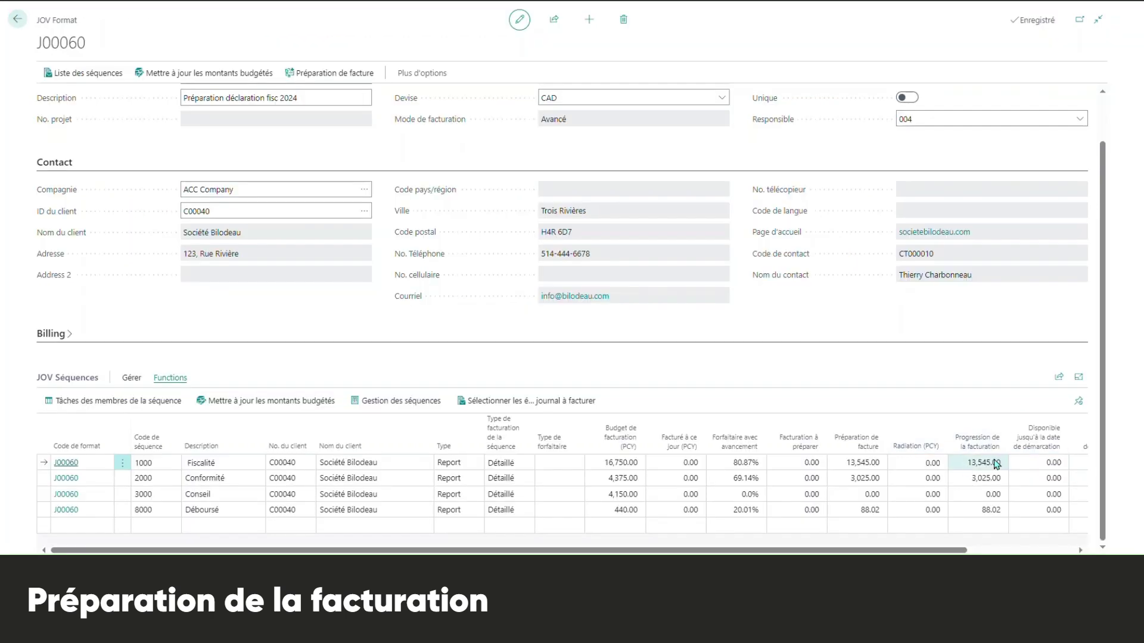
- Open sequence 1000 (Fiscalité) of format J00060 and review the hours, rates and amounts of its journal entries to bill
click(398, 400)
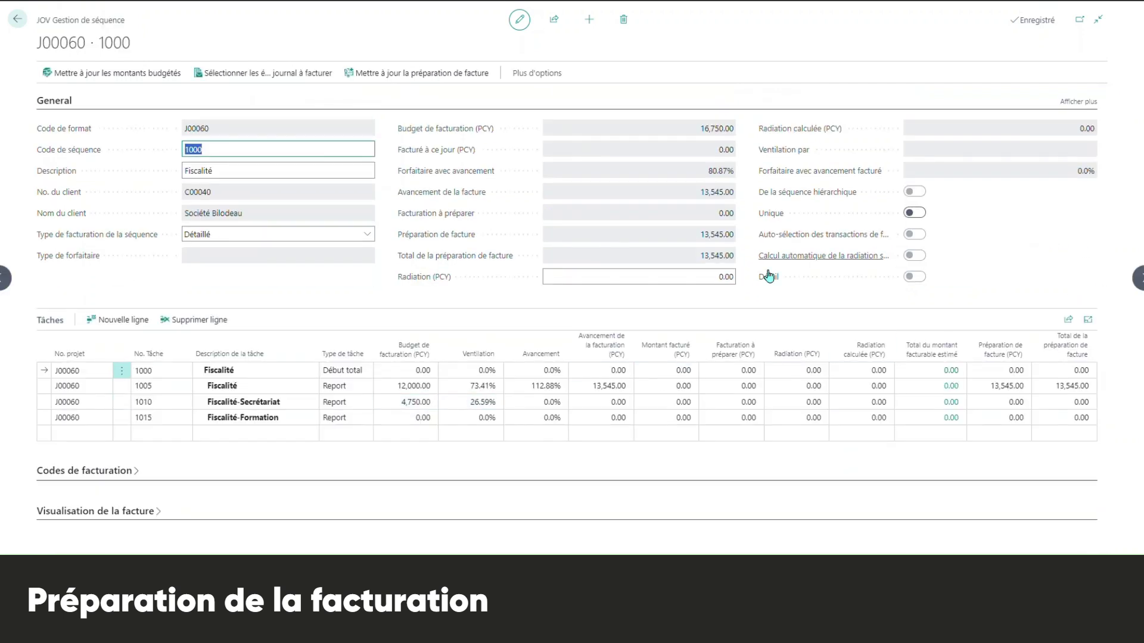
click(255, 74)
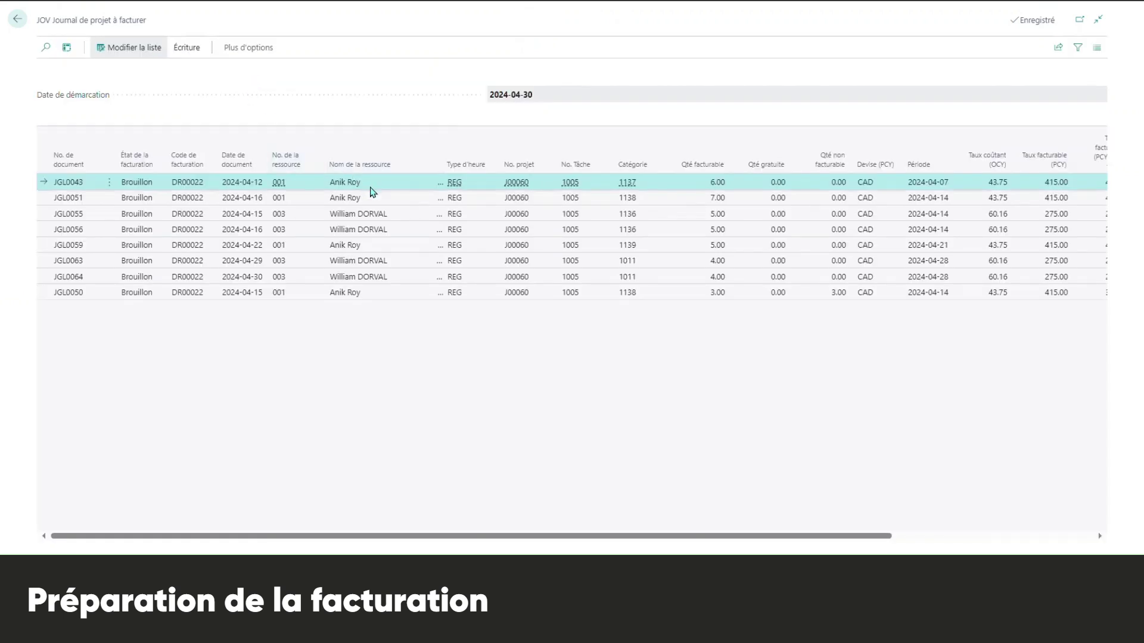
drag(455, 536, 650, 536)
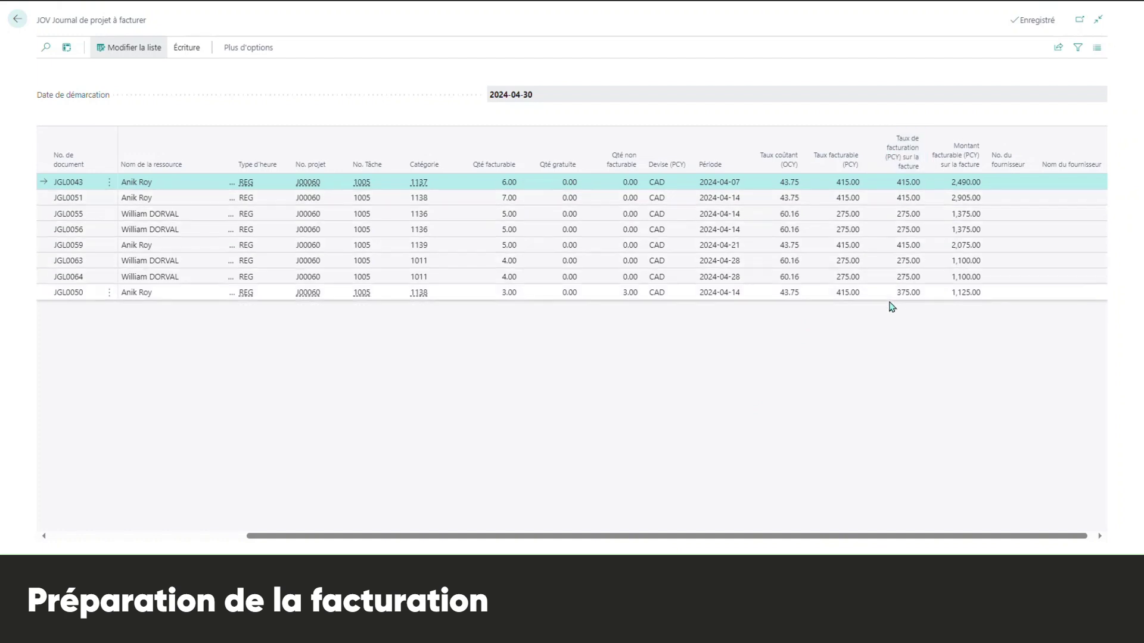
drag(763, 537, 512, 522)
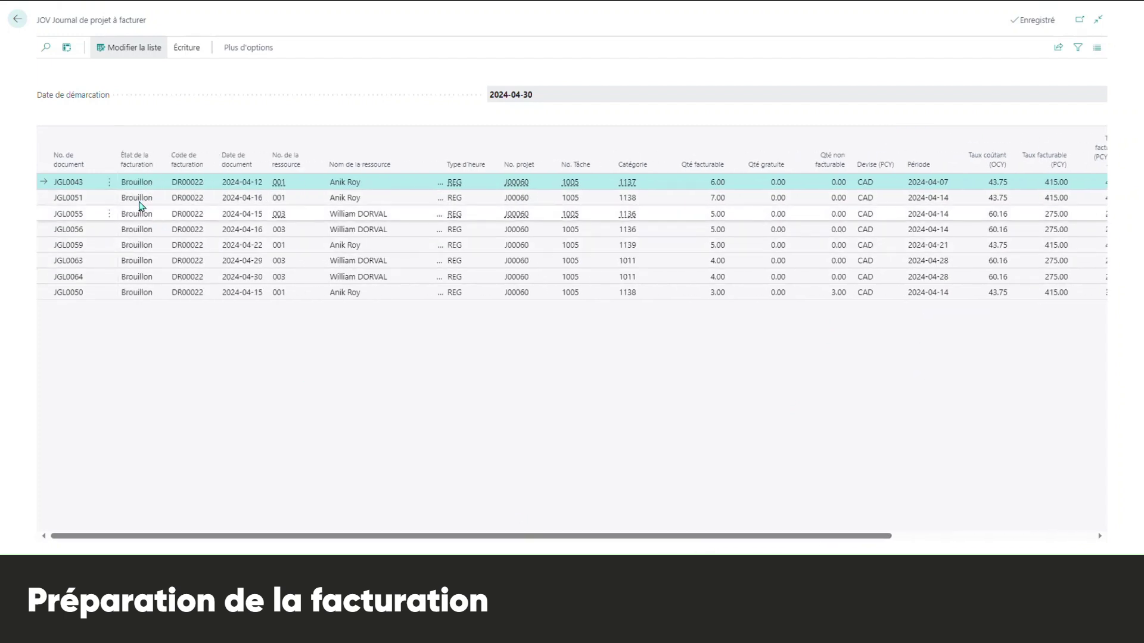
- Exclude journal entries JGL0043 and JGL0050 from the billing and return to the sequence
click(90, 200)
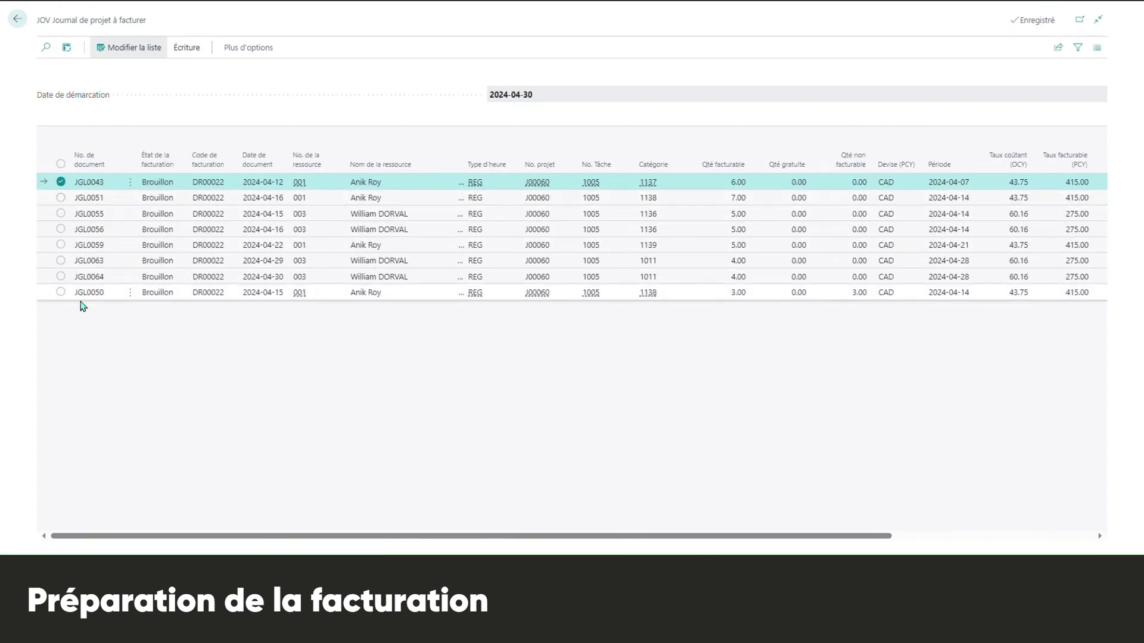
click(61, 292)
click(187, 48)
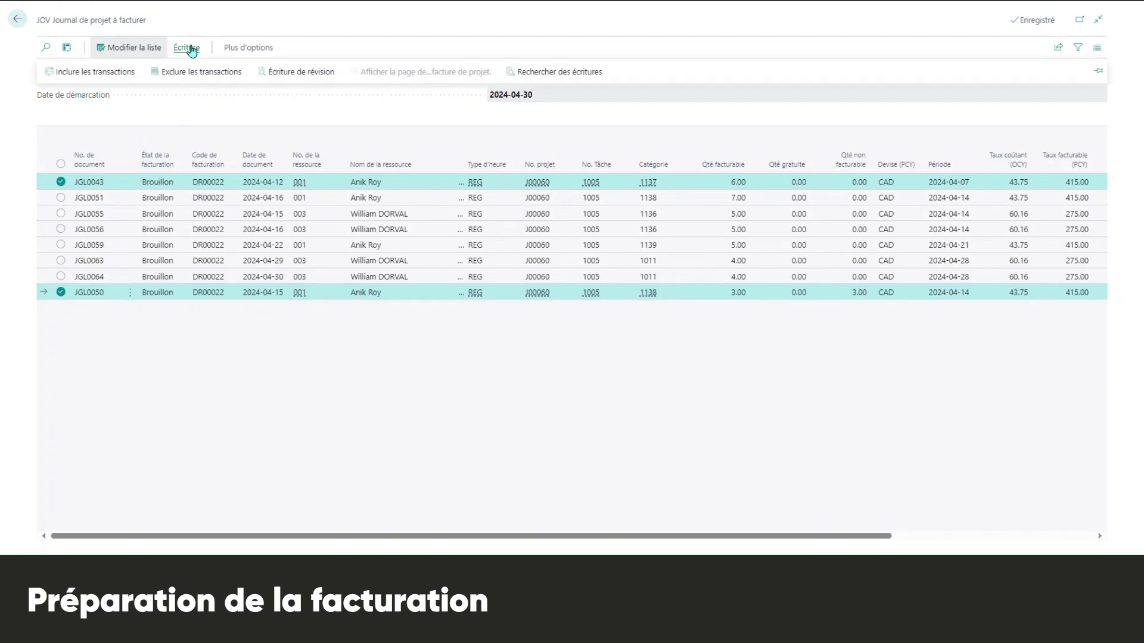
click(200, 72)
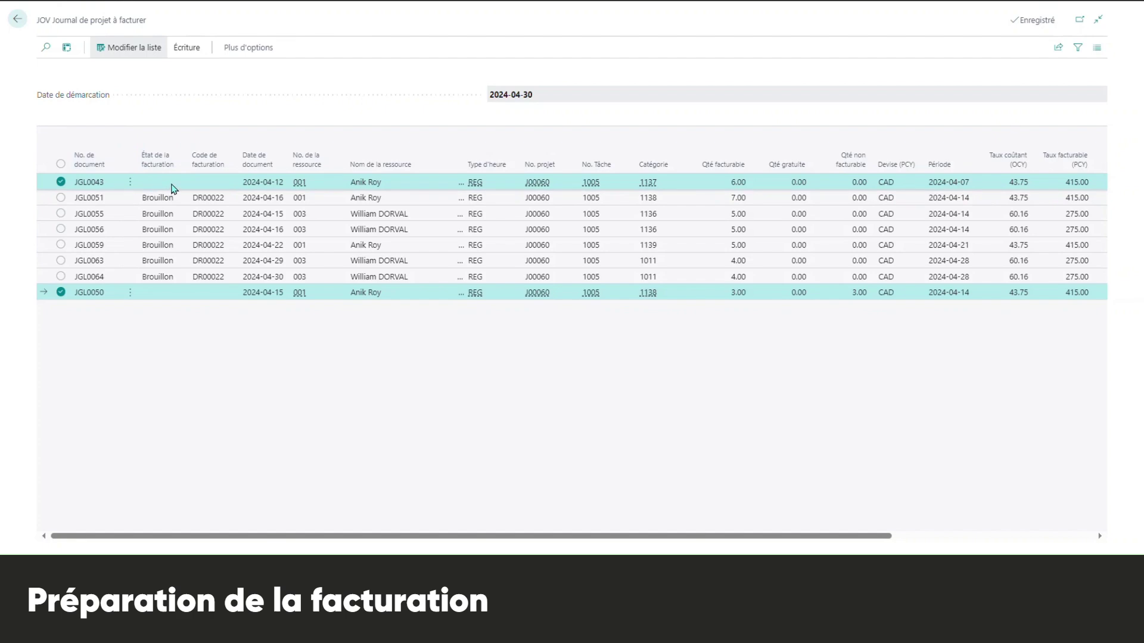
click(17, 19)
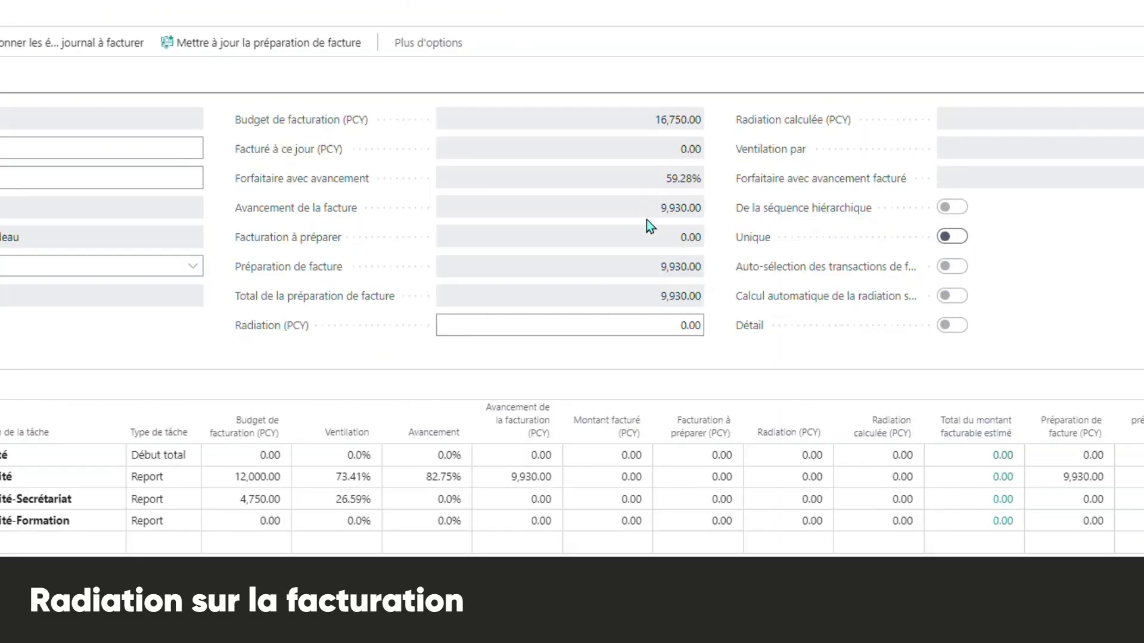
- Set the sequence's Radiation (PCY) to -930, update the invoice preparation, and return to the format
click(670, 325)
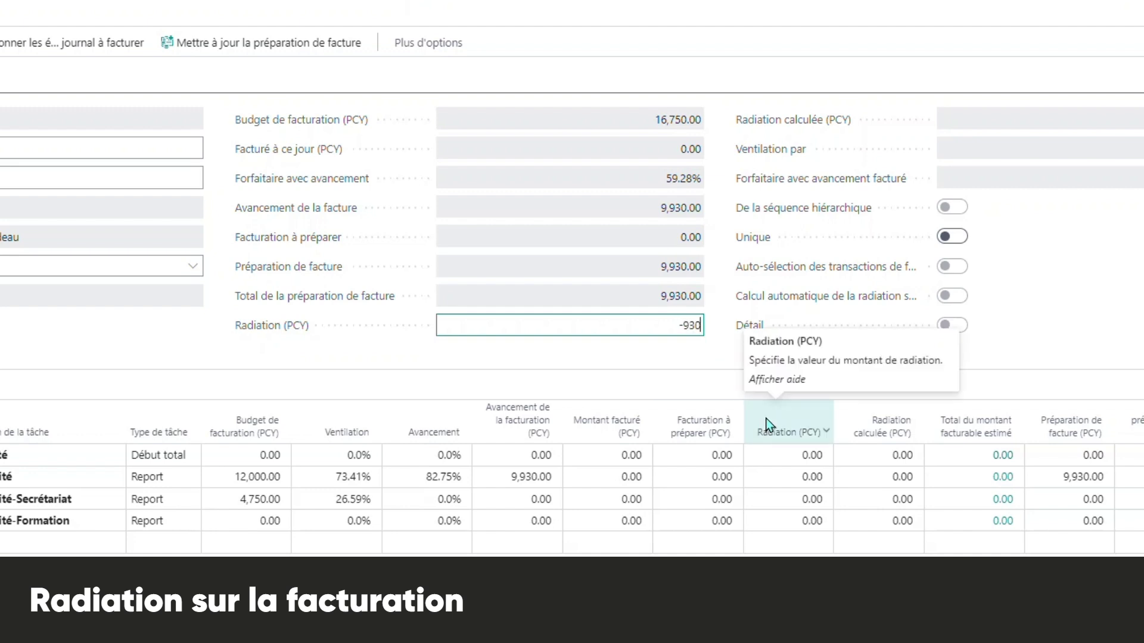
key(Tab)
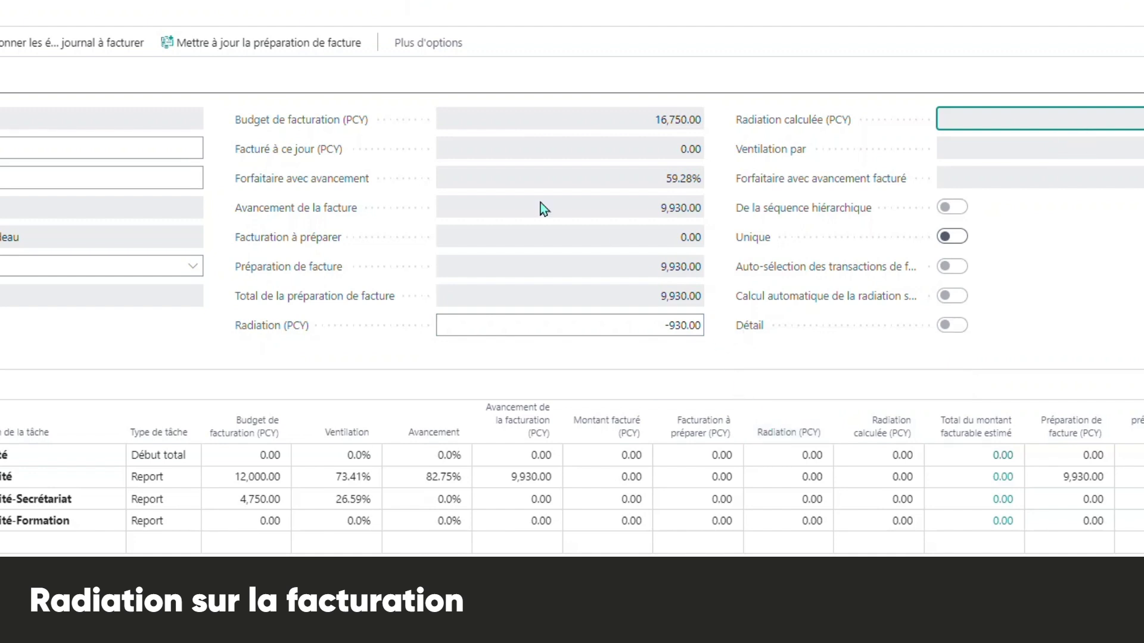
click(301, 56)
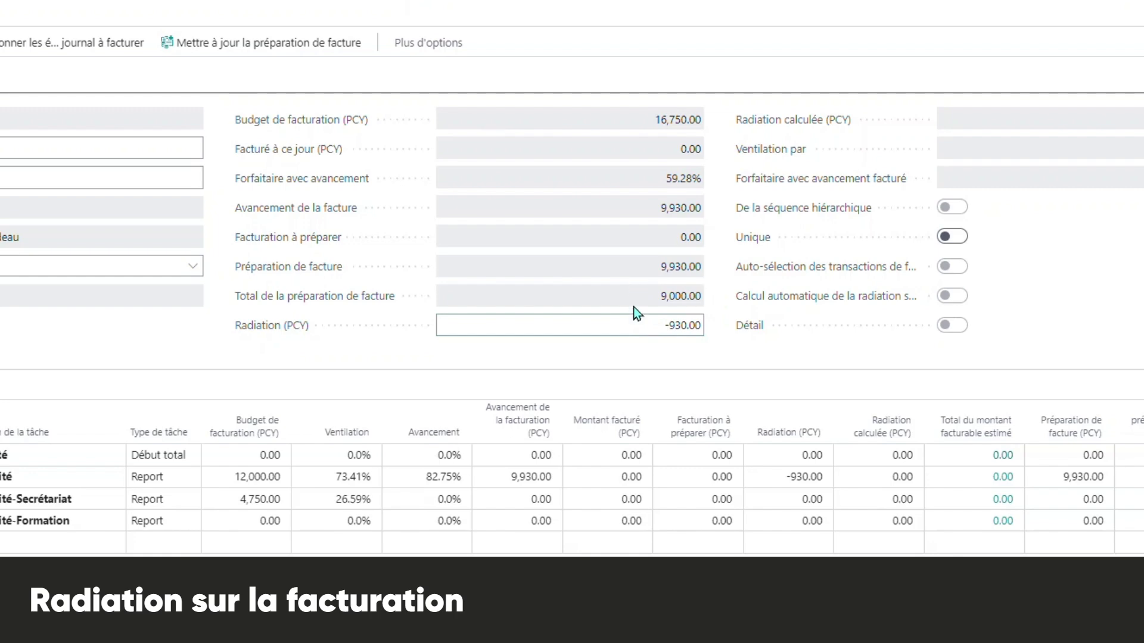
click(18, 19)
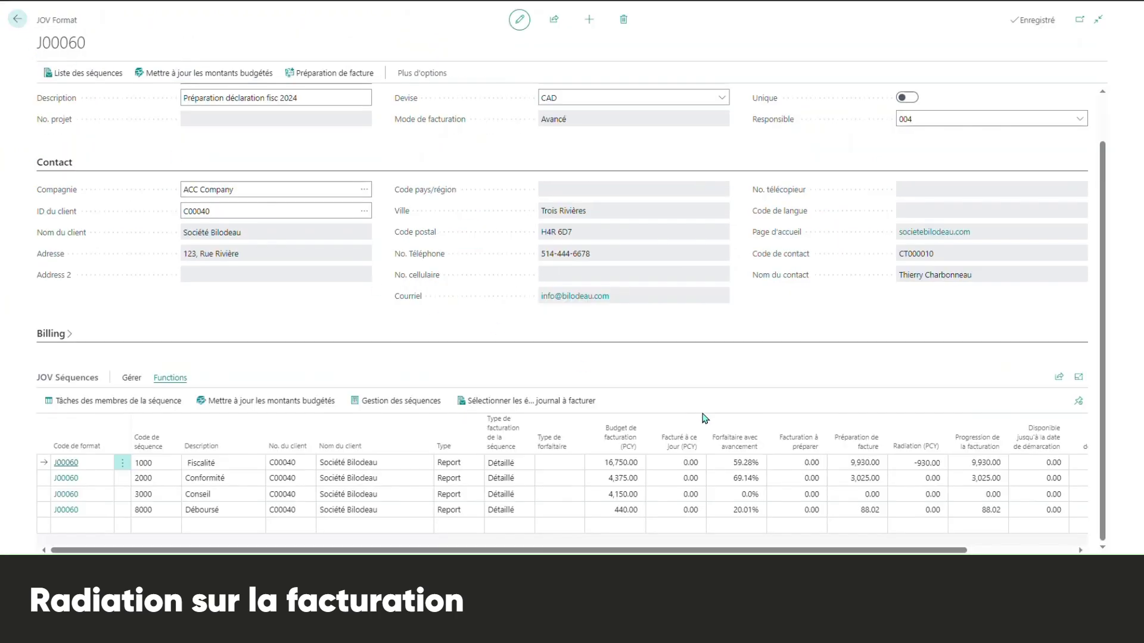
- Add billing code 2113 to the Fiscalité sequence's billing codes
mouse_move(802, 550)
mouse_down()
mouse_move(909, 543)
mouse_move(803, 549)
mouse_up()
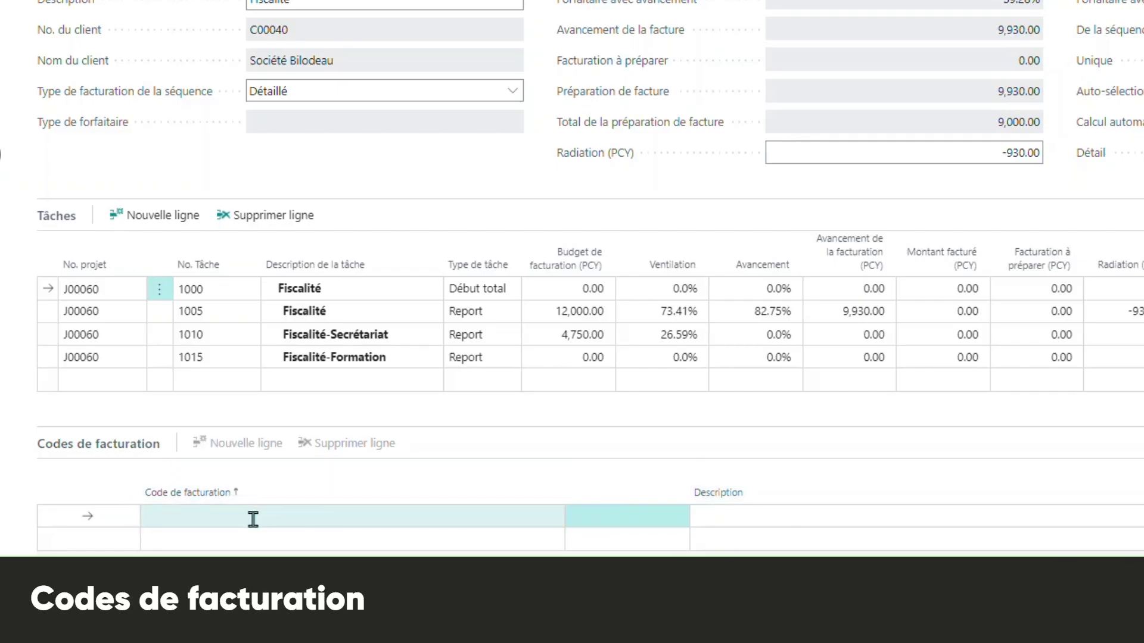
click(545, 516)
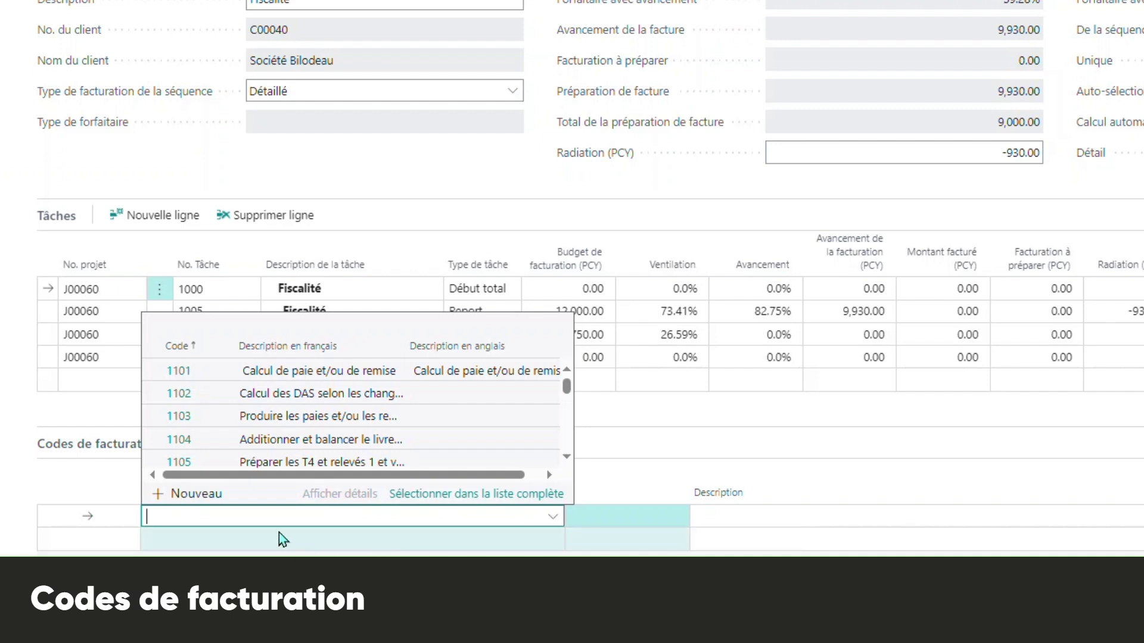
text(2113)
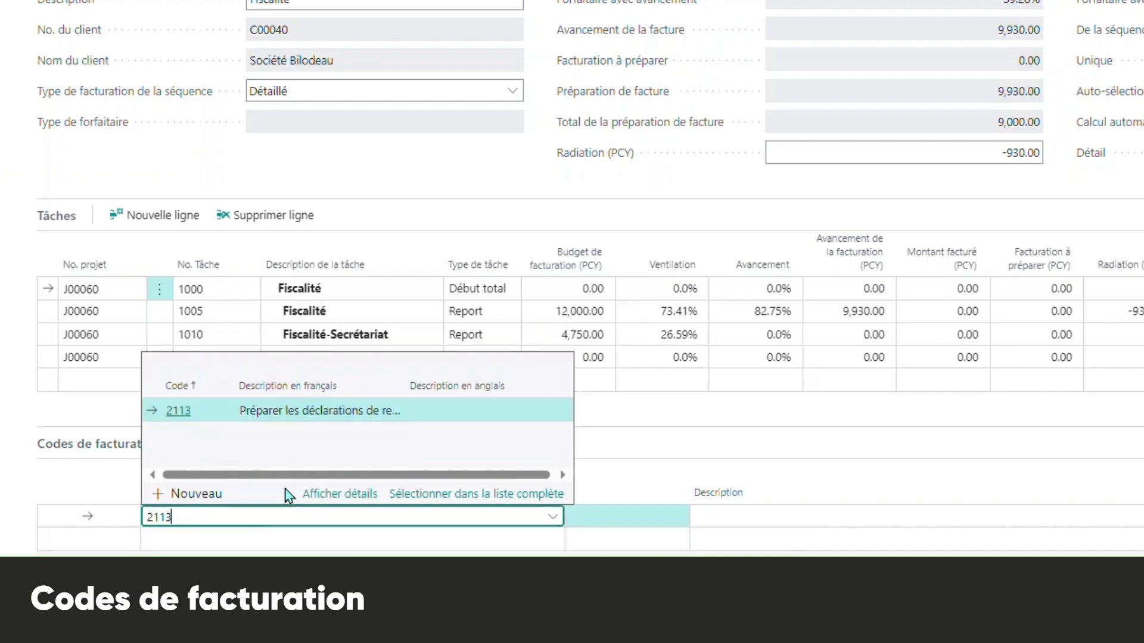
click(309, 417)
key(Tab)
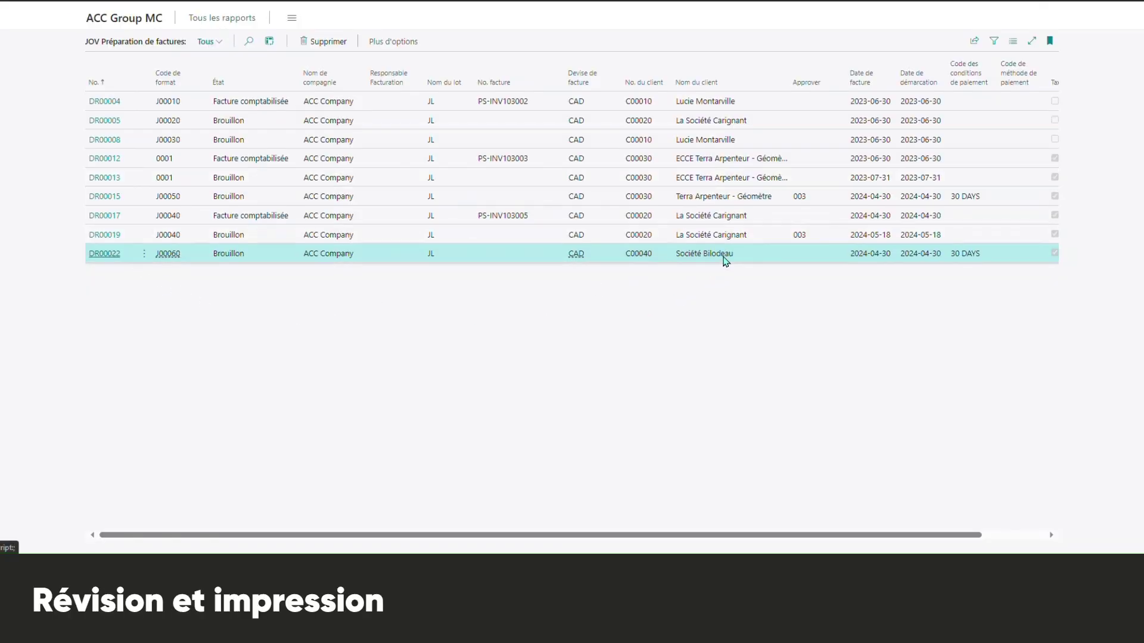
- Open project J00060's draft invoice DR00022 and review its comments, lines and totals
click(99, 255)
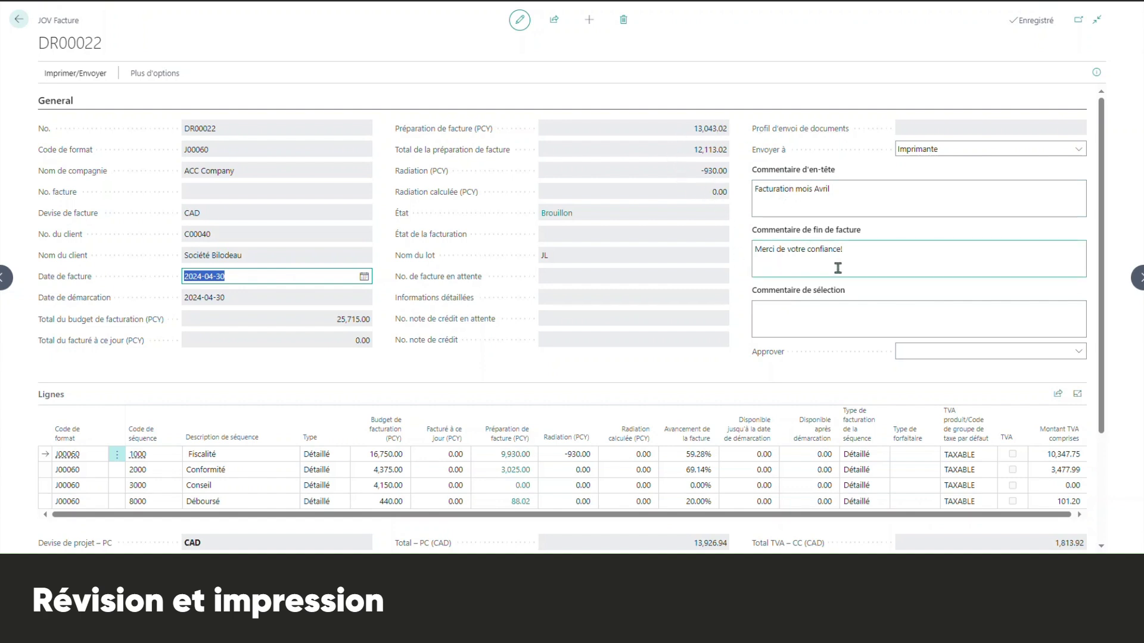
scroll(909, 450, down, 2)
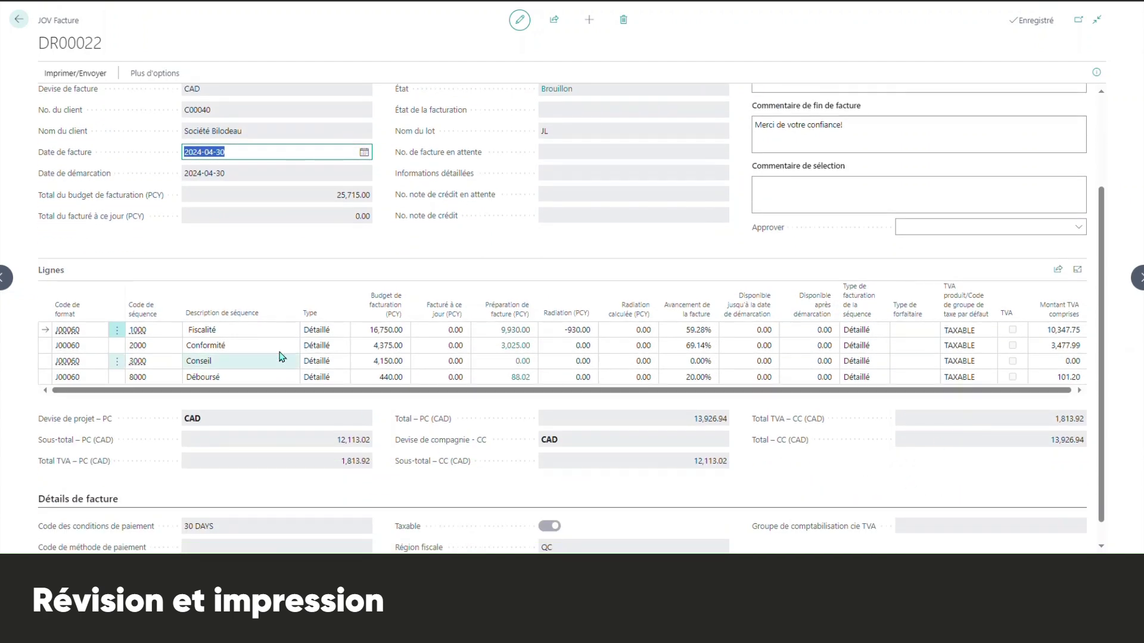
- Preview the printed draft of invoice DR00022 and review its header, professional fees, taxes, total and closing comment
click(63, 75)
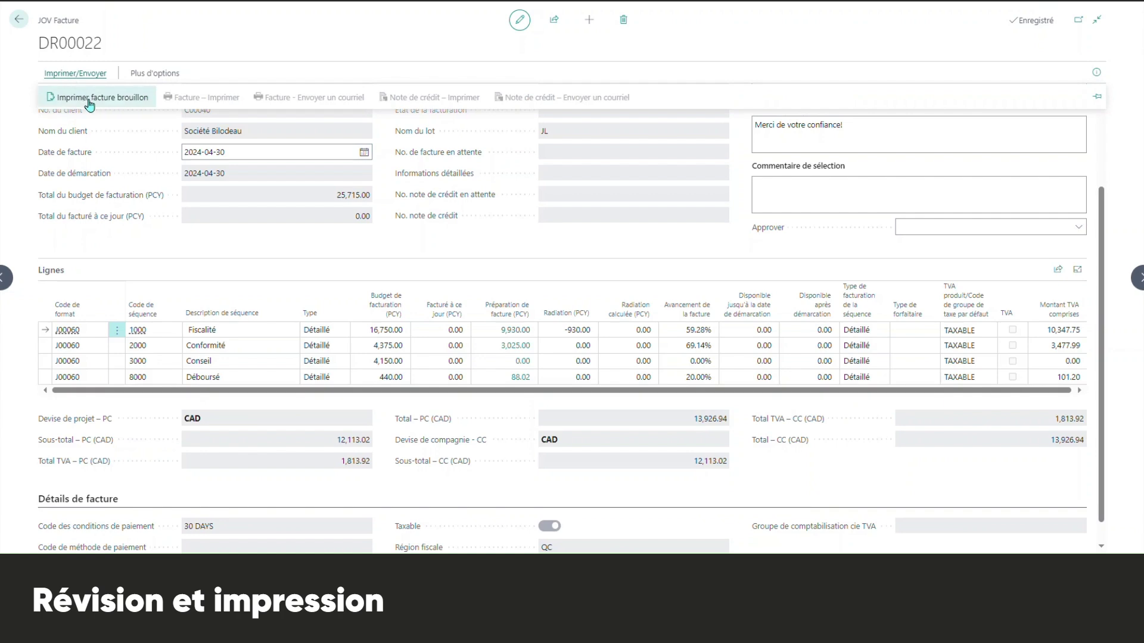
click(102, 101)
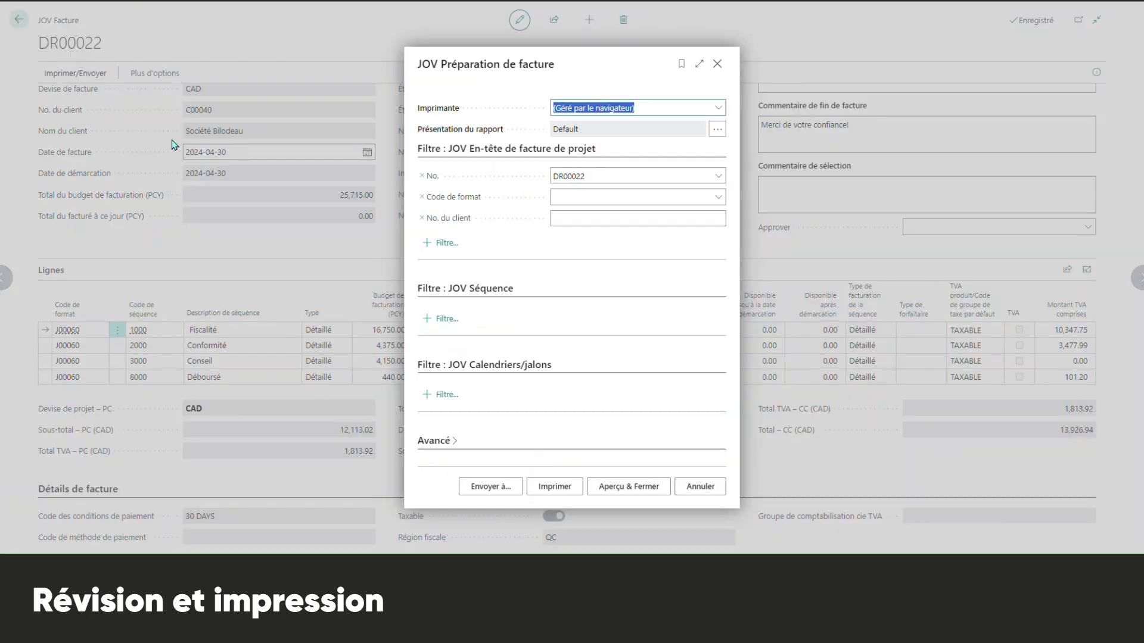
click(638, 487)
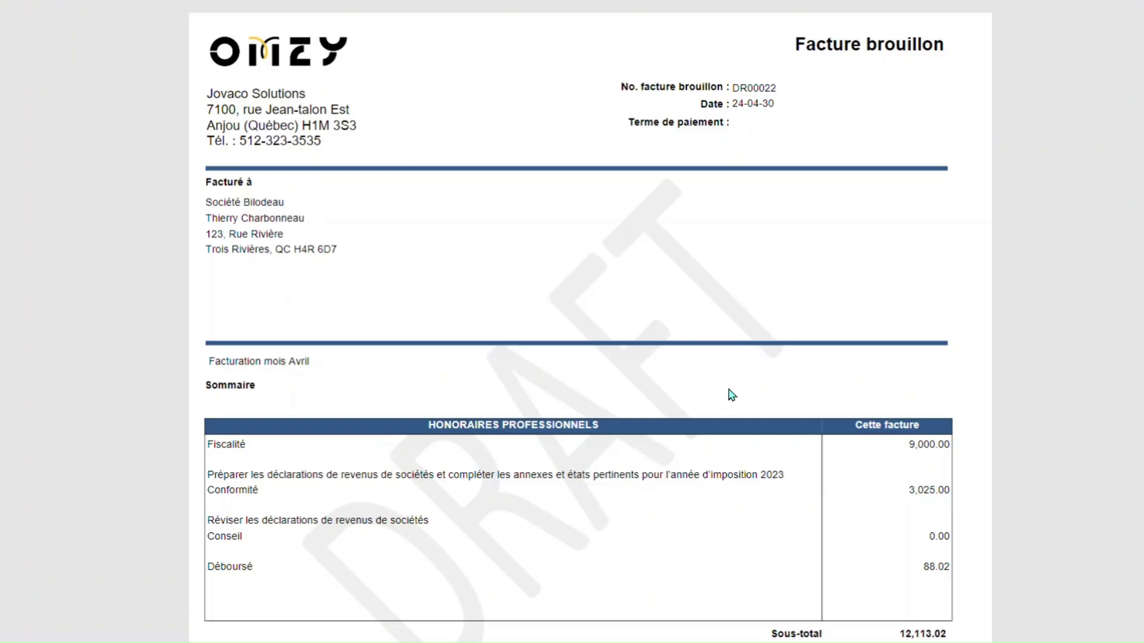
scroll(1007, 490, down, 3)
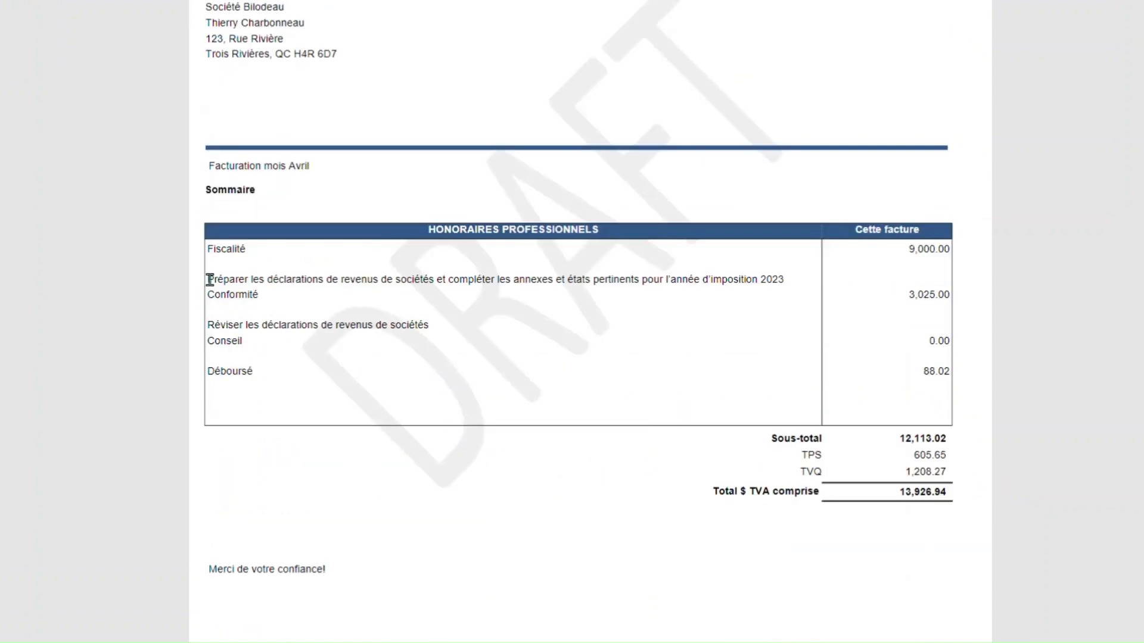
scroll(667, 491, down, 2)
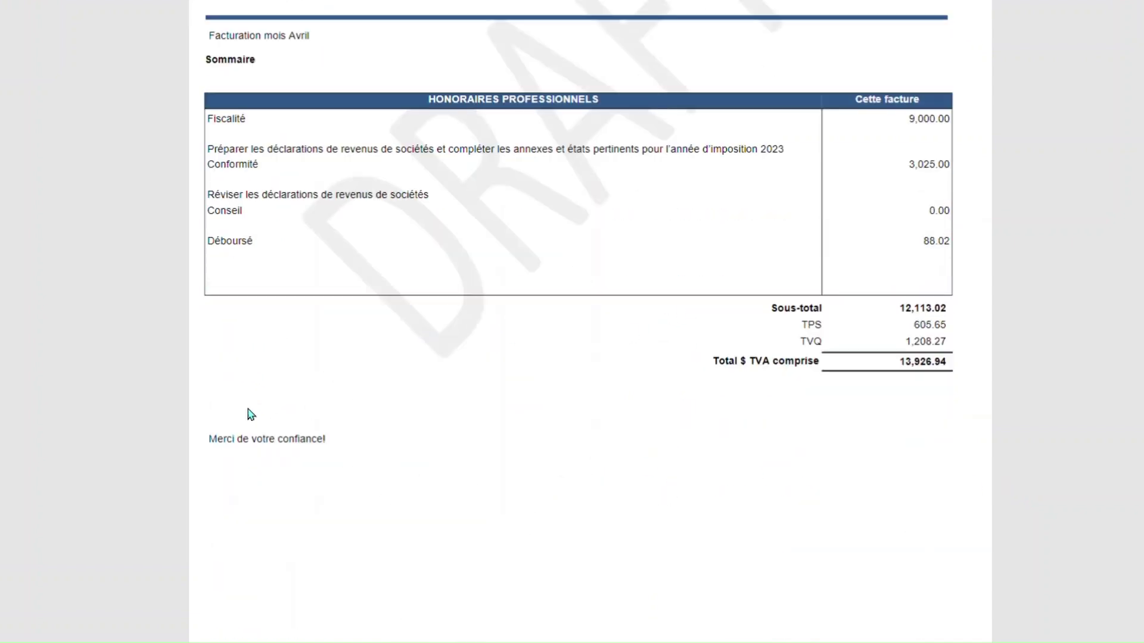
scroll(451, 511, down, 1)
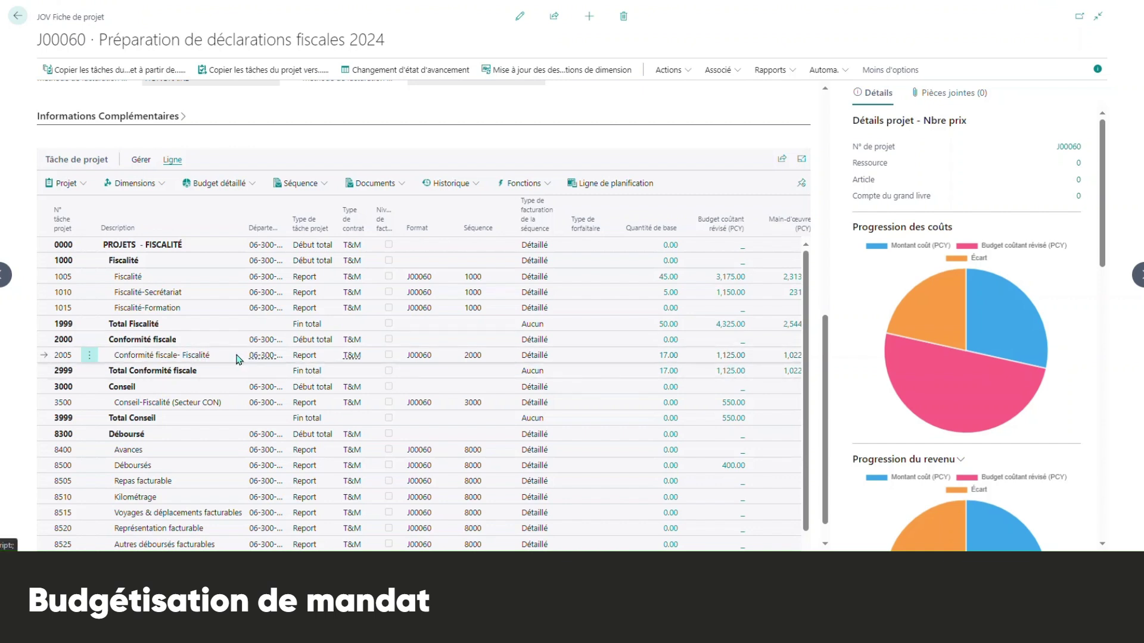
- Open the current detailed budget (Budget actuel) of task 2005, Conformité fiscale- Fiscalité
click(220, 183)
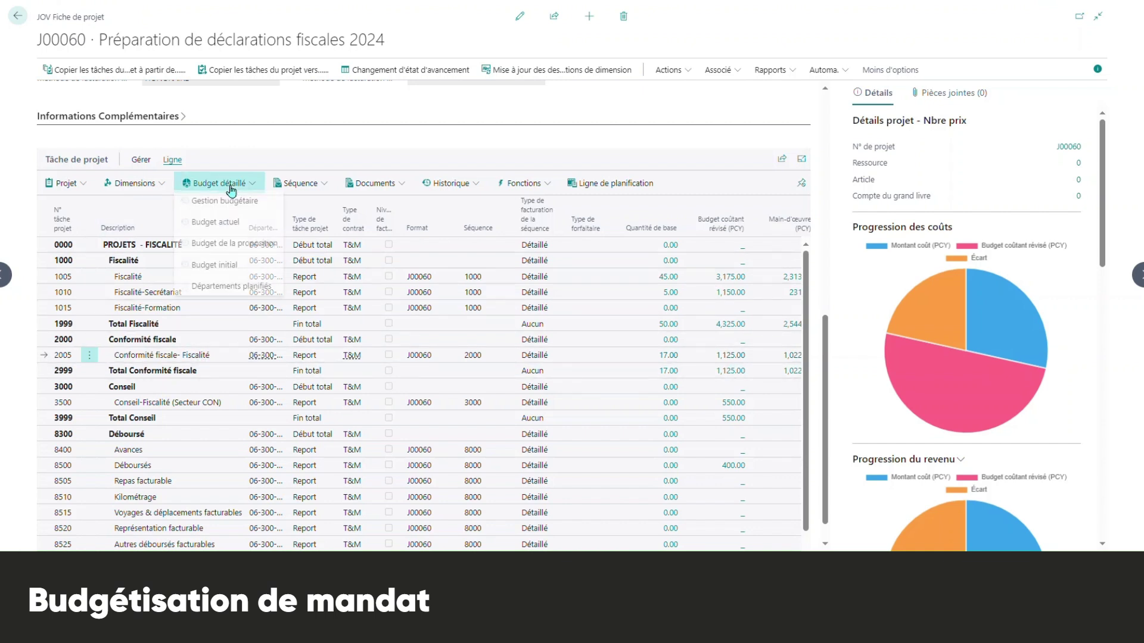
click(215, 230)
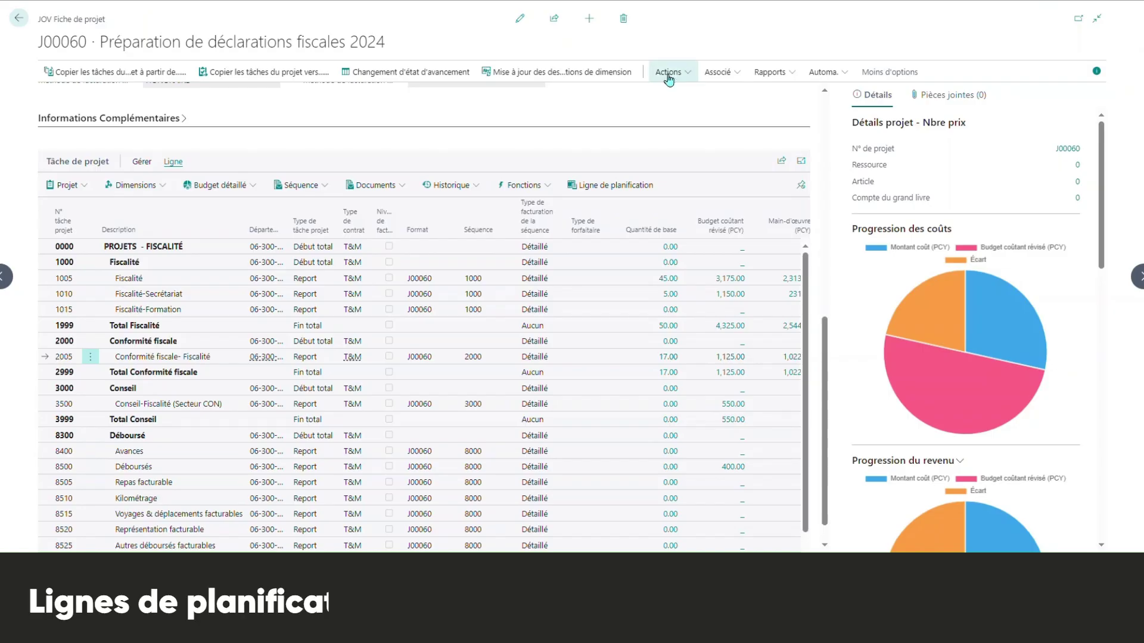
- Generate the planning lines for project J00060
click(667, 71)
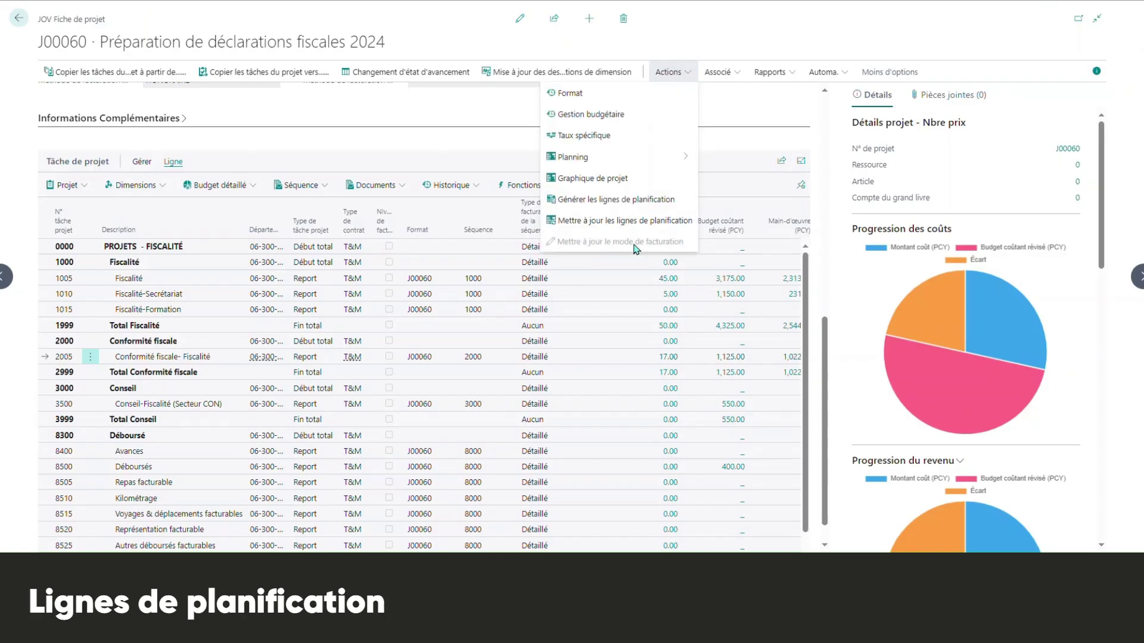
click(672, 199)
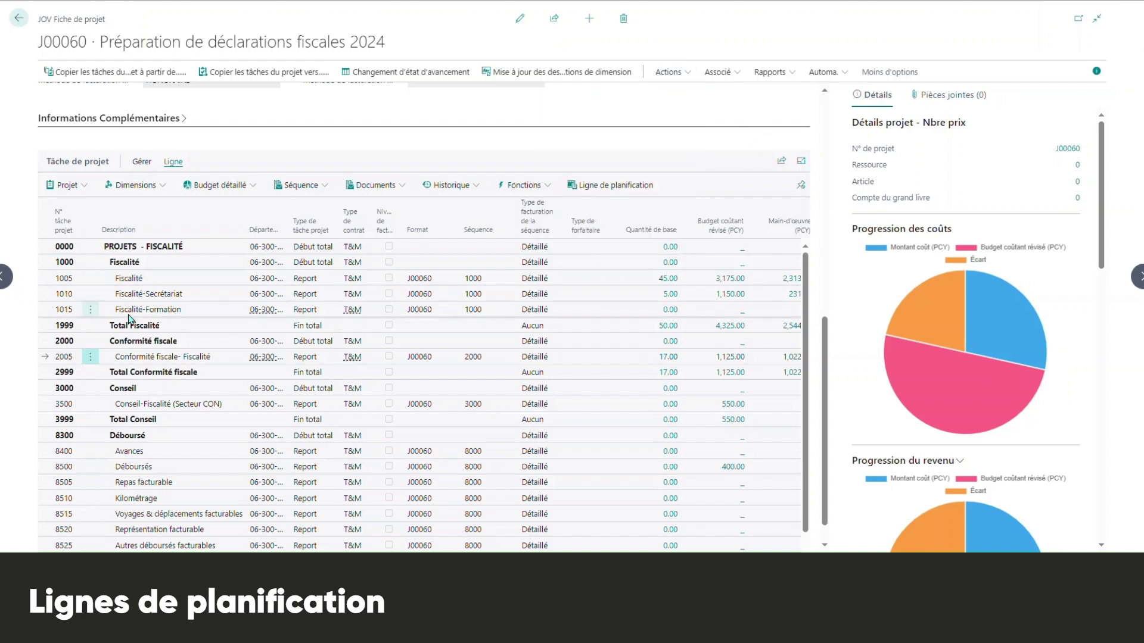
- Open the planning lines of task 2005 and review the resource's dates, effort, actual and planned quantities
click(613, 186)
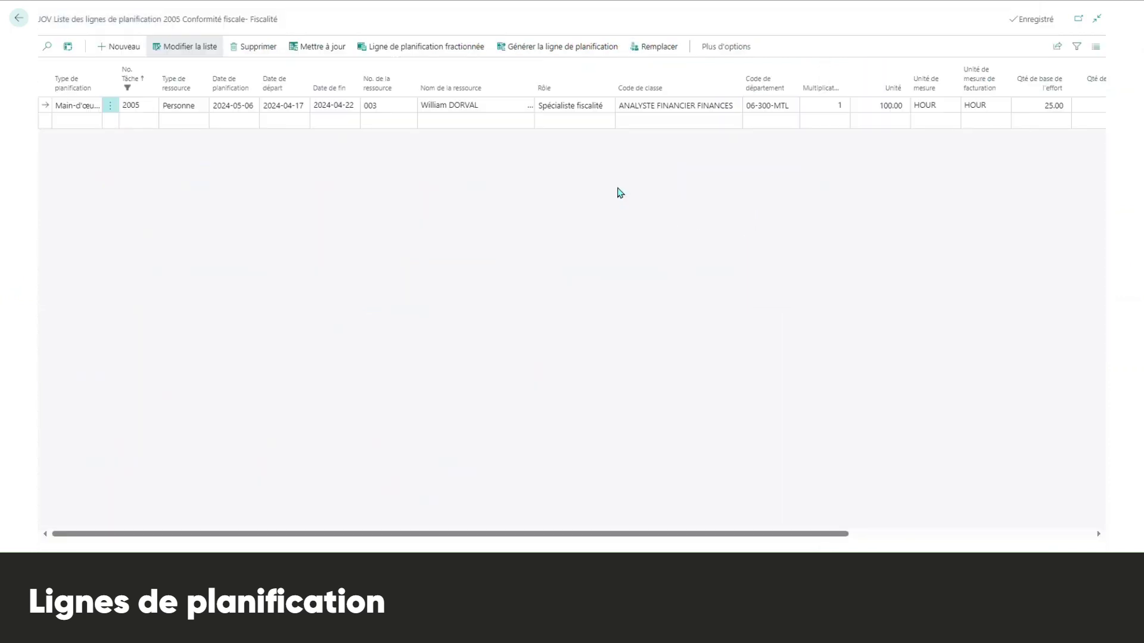
drag(747, 527, 908, 527)
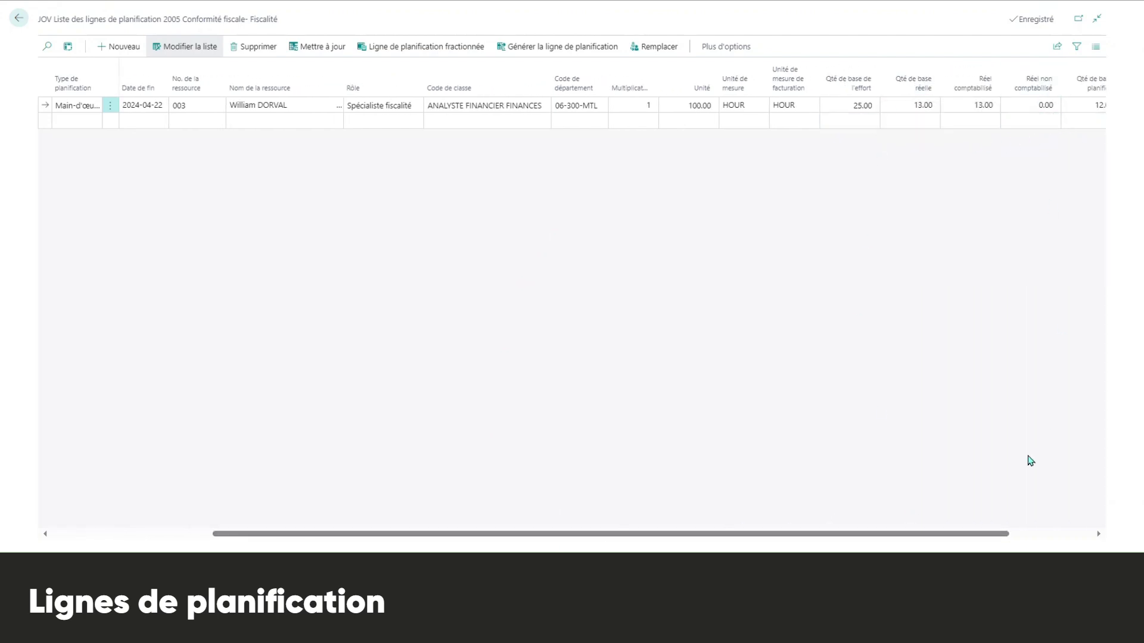
drag(1004, 534, 1086, 534)
click(1007, 106)
drag(925, 534, 682, 533)
- Review the split planning lines of task 2005's labour line, then return to the project card
click(424, 46)
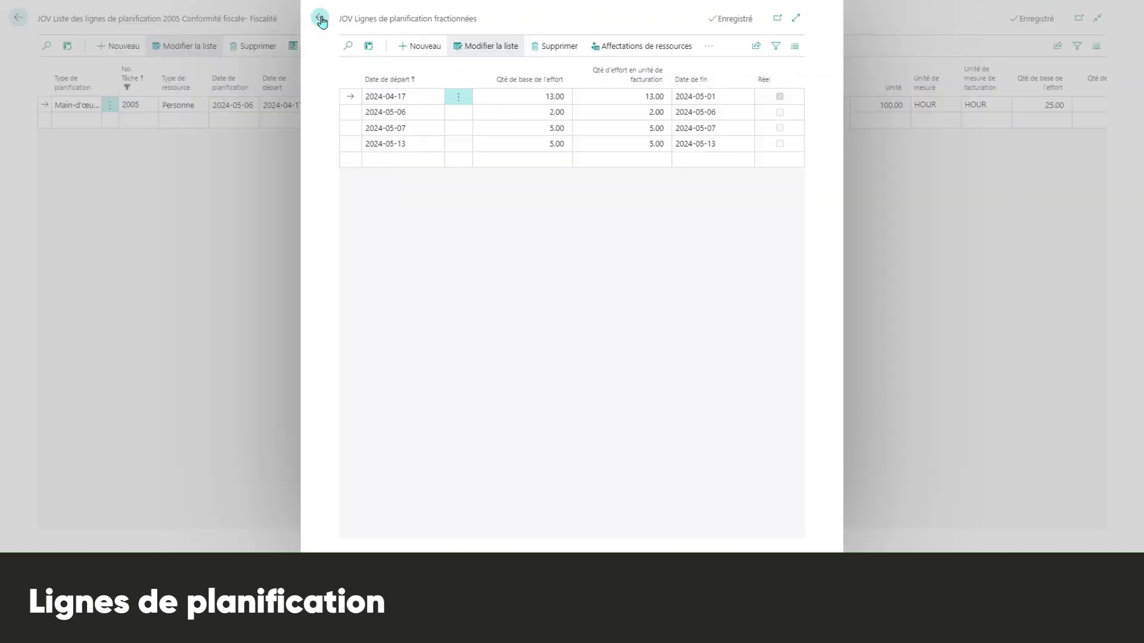
click(107, 30)
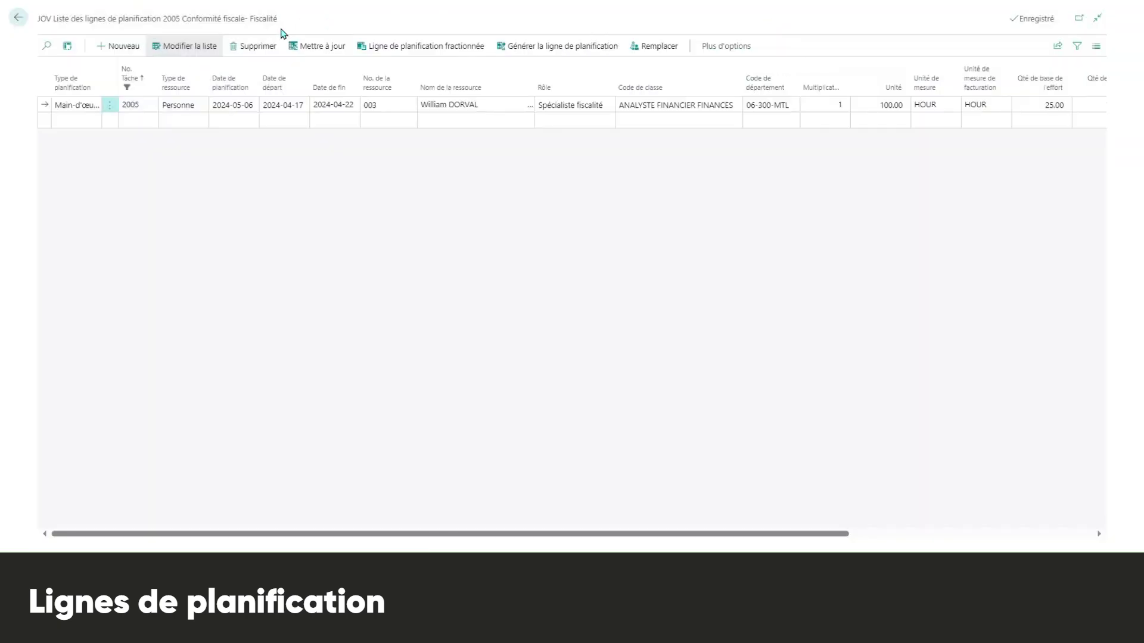
click(19, 22)
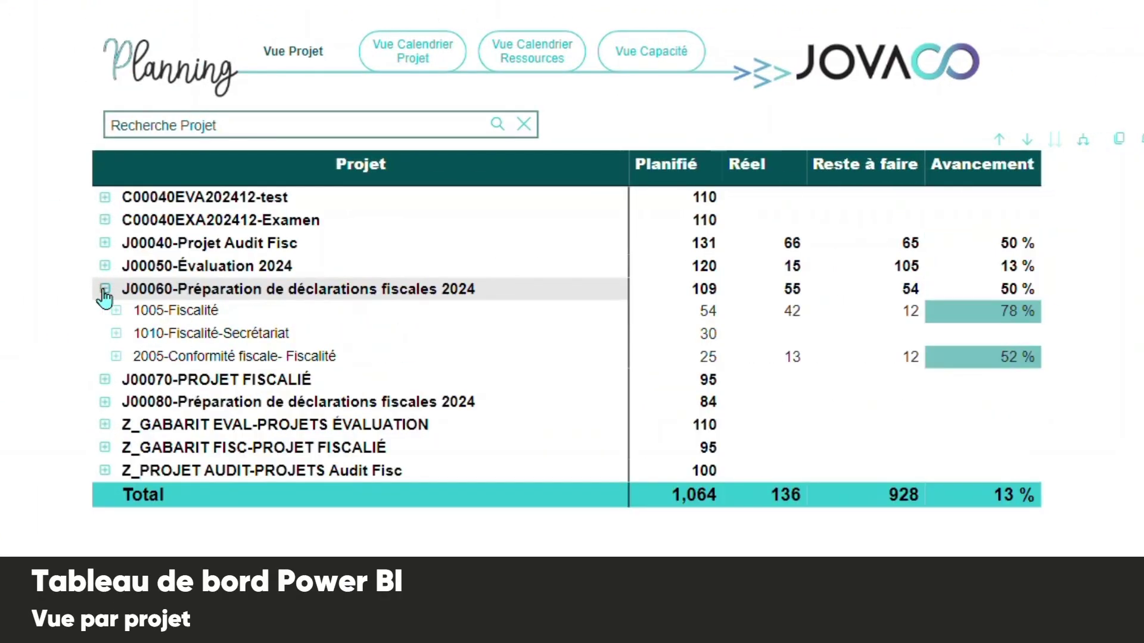
- In the Power BI planning dashboard, expand task 2005 of project J00060 in the project and project calendar views
click(115, 357)
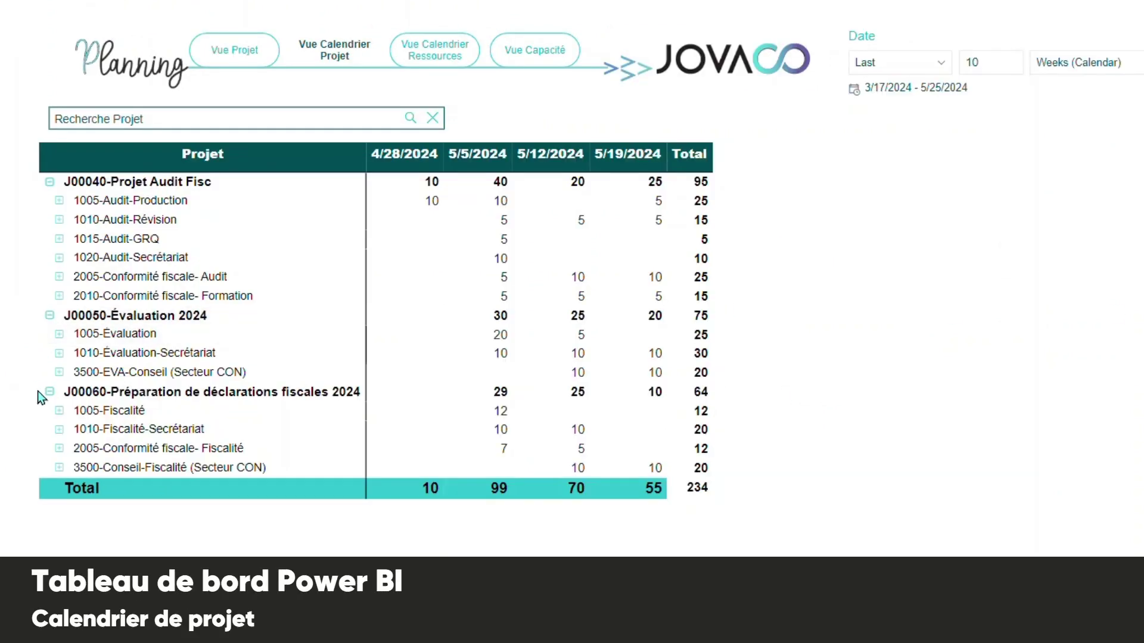
click(59, 449)
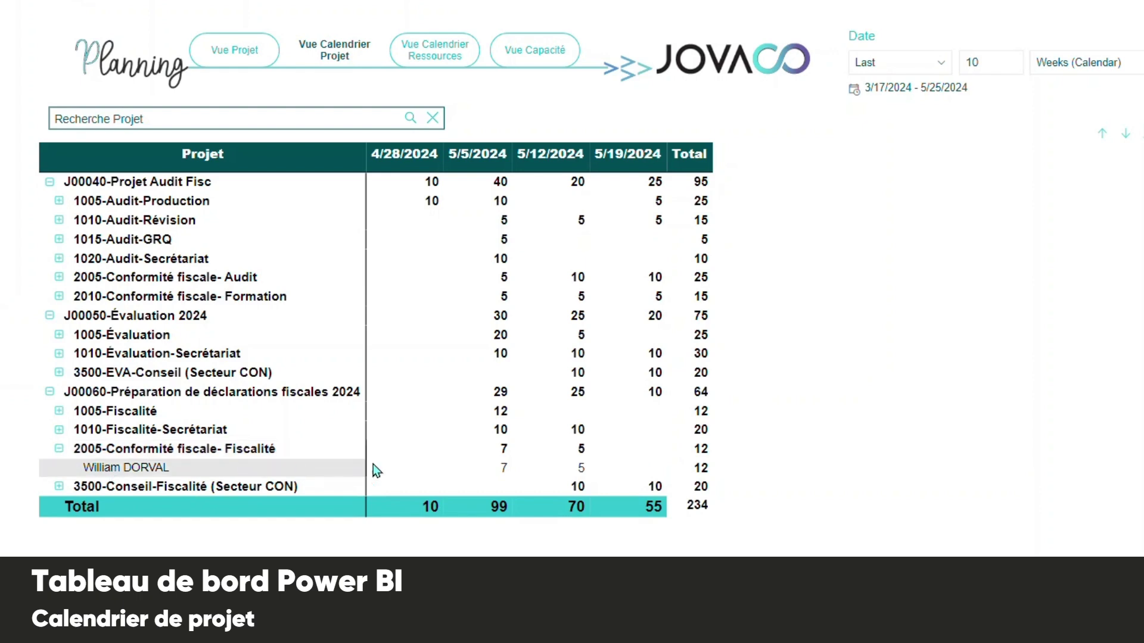